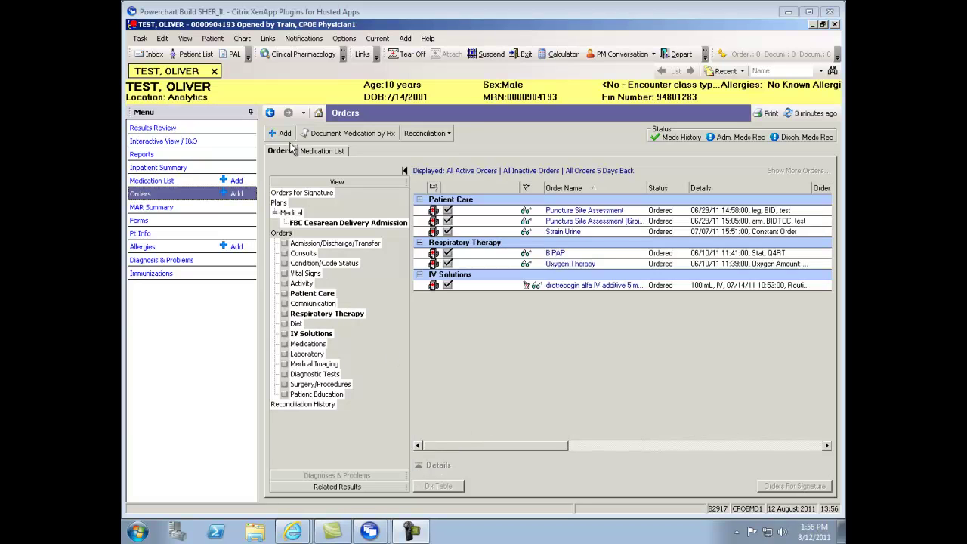
Collapse the chart menu and orders navigator, and start a gentamicin pediatric injection order with the sentence 2.5 mg/kg, IV, Injection, q12hS
left_click(251, 112)
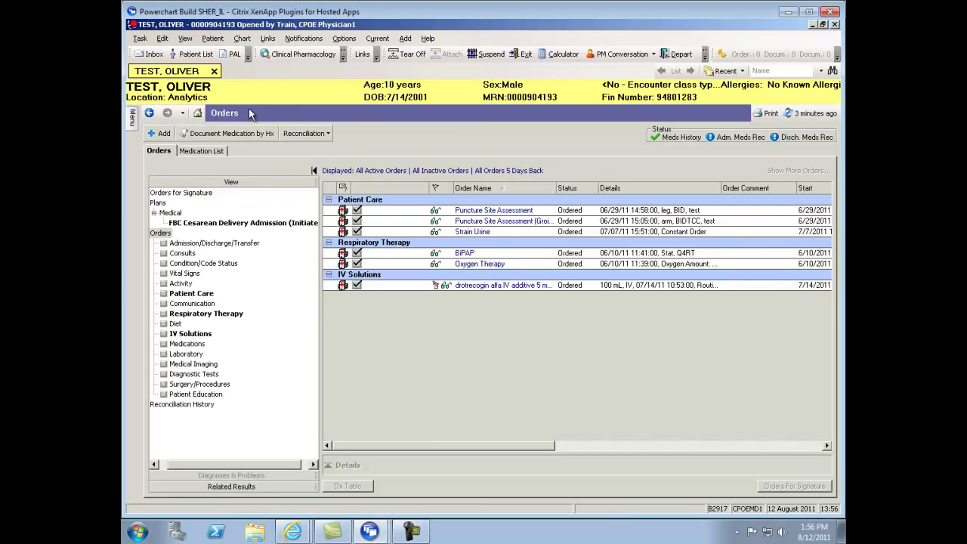
left_click(316, 171)
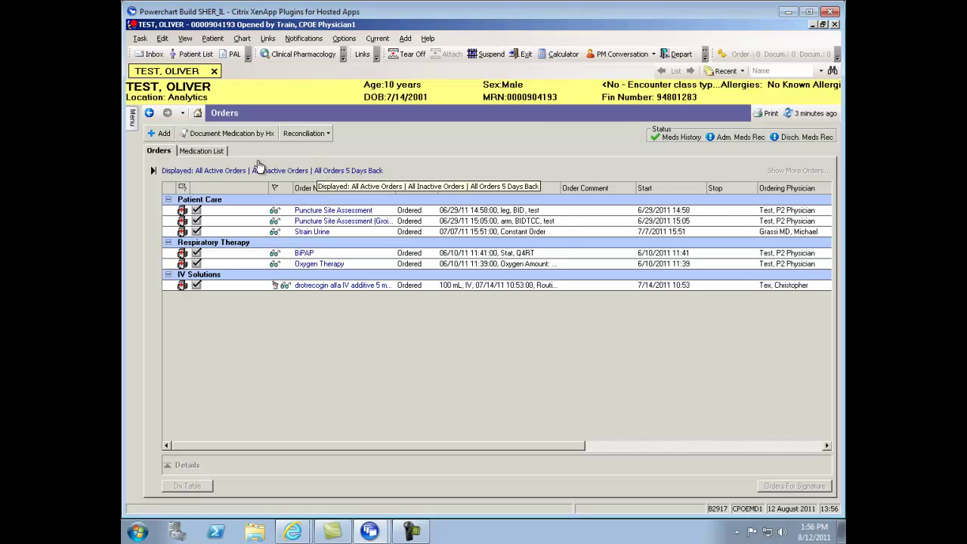
left_click(158, 136)
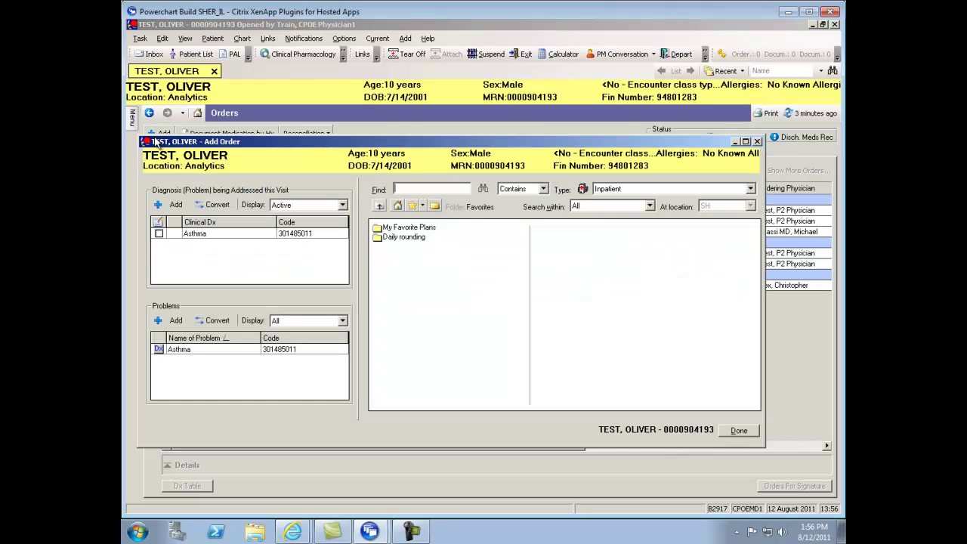
type("gentam")
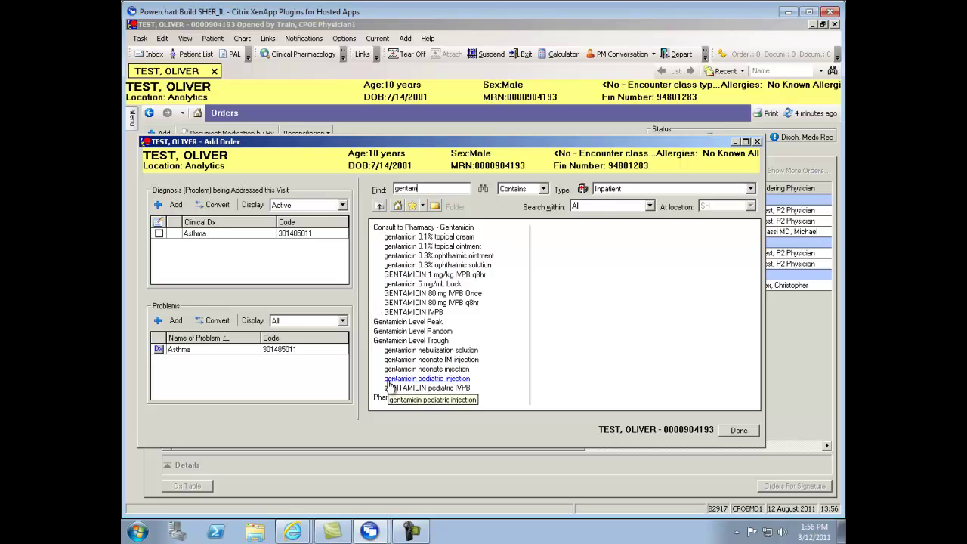
left_click(390, 379)
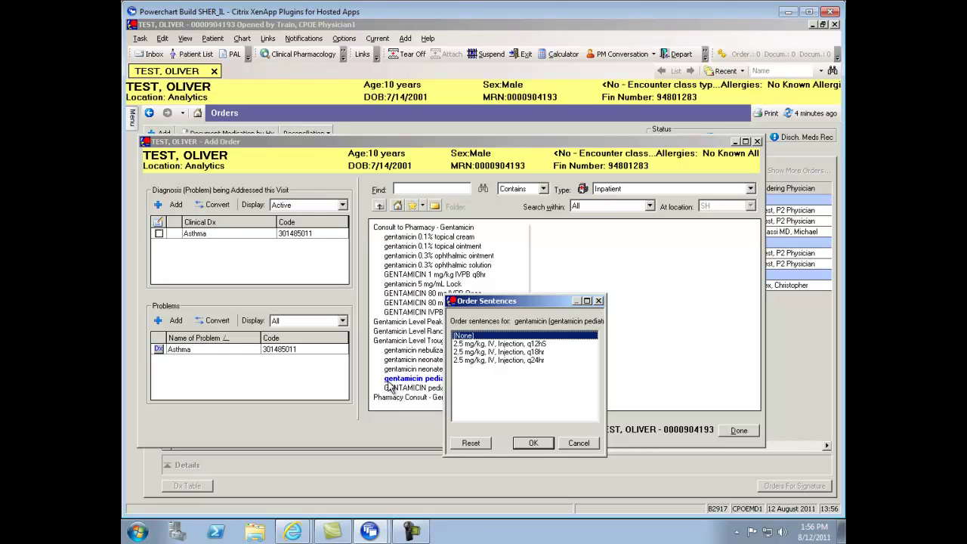
left_click(511, 347)
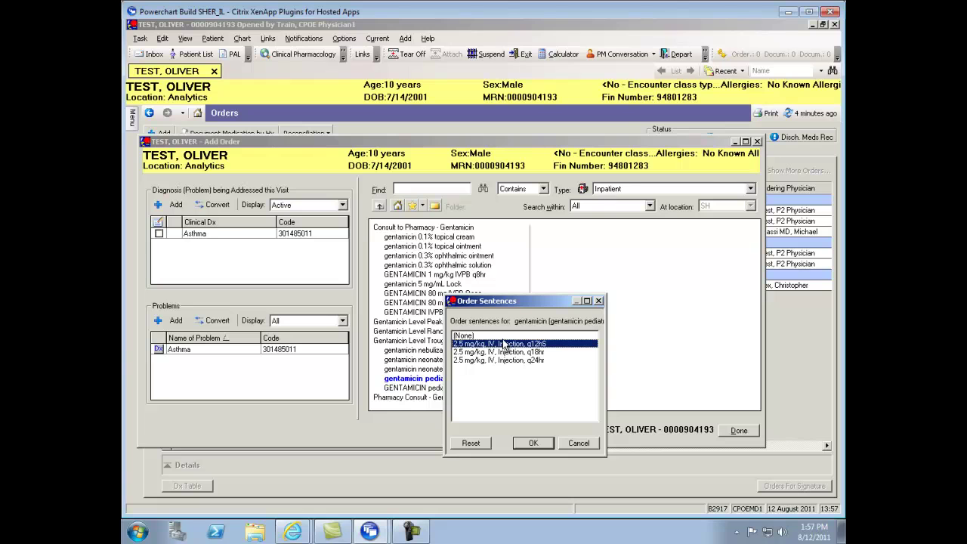
left_click(532, 444)
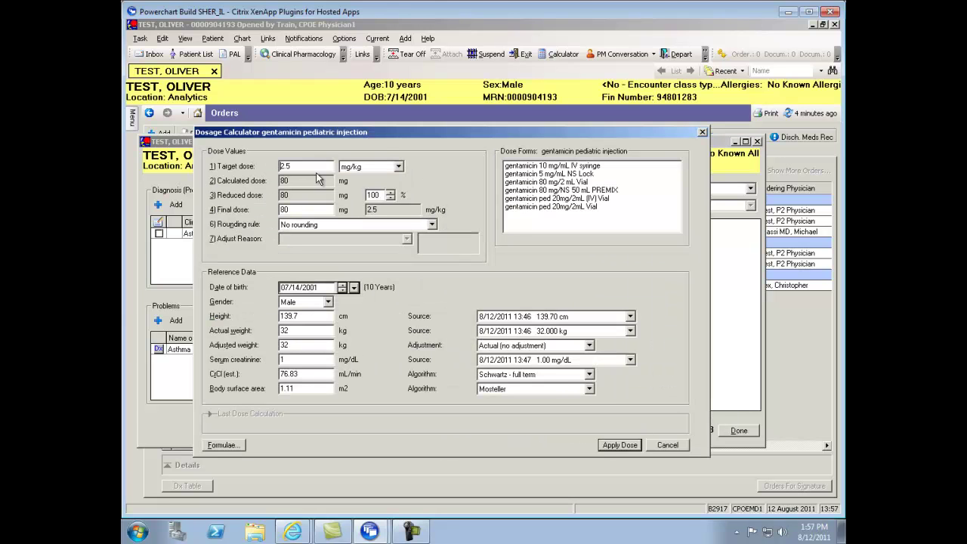
Apply a target dose of 2 mg/kg to the gentamicin order and finish adding orders
left_click_drag(312, 168, 272, 170)
type("2")
key("Return")
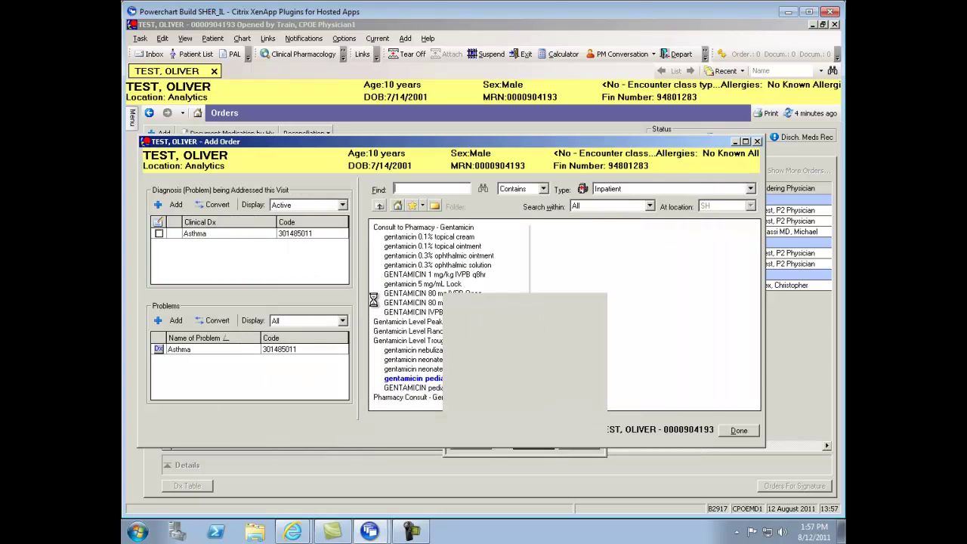
left_click(750, 435)
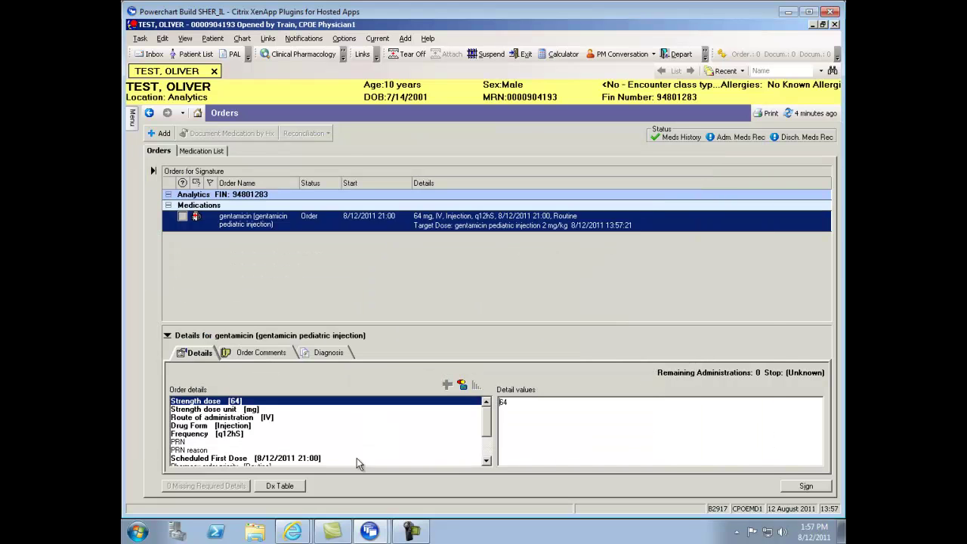
Set the gentamicin order's frequency to q8hr and its pharmacy order priority to STAT
left_click(239, 435)
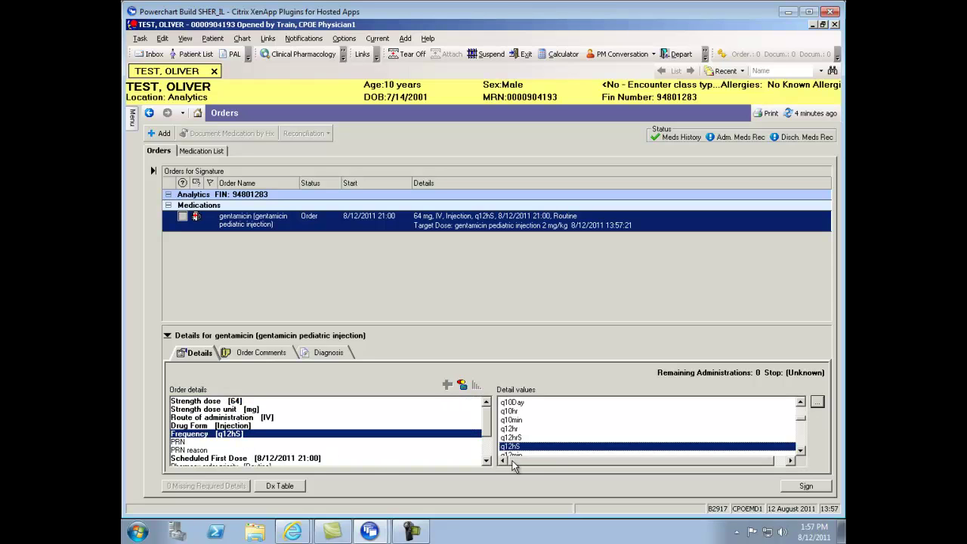
scroll(569, 446, "down", 5)
left_click(569, 446)
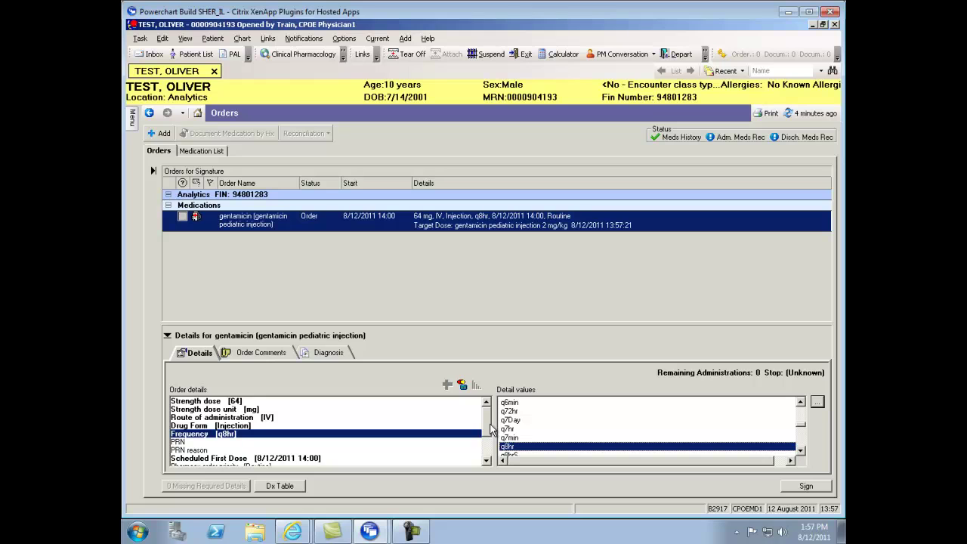
scroll(490, 428, "down", 5)
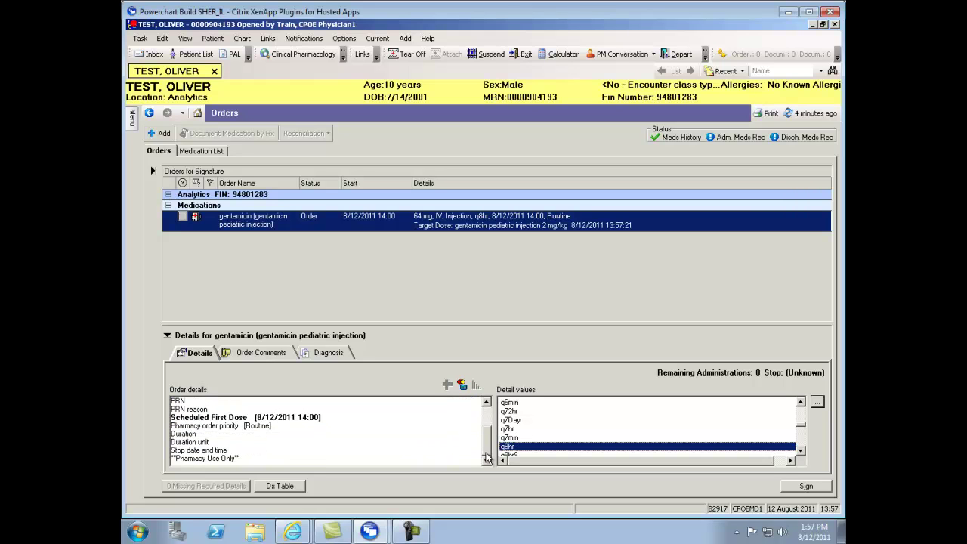
left_click(206, 428)
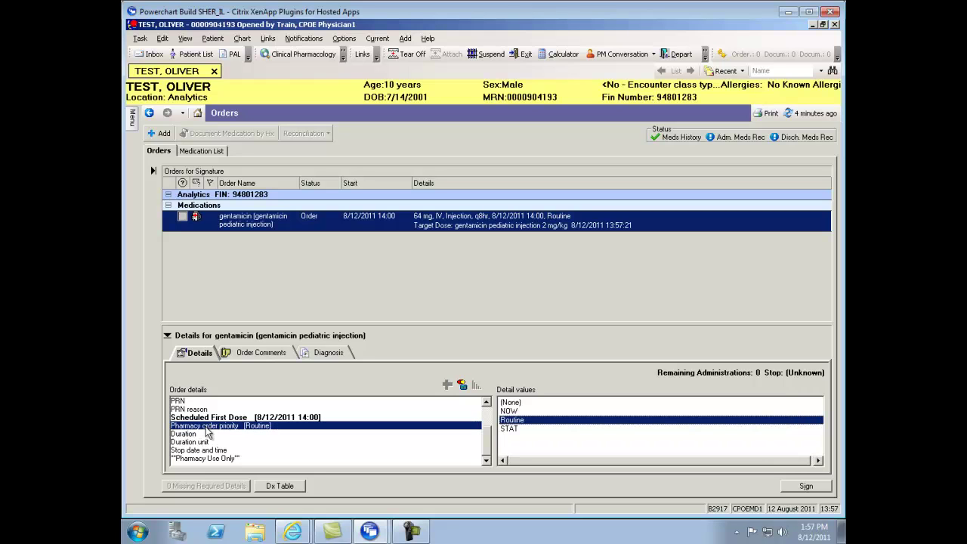
left_click(512, 430)
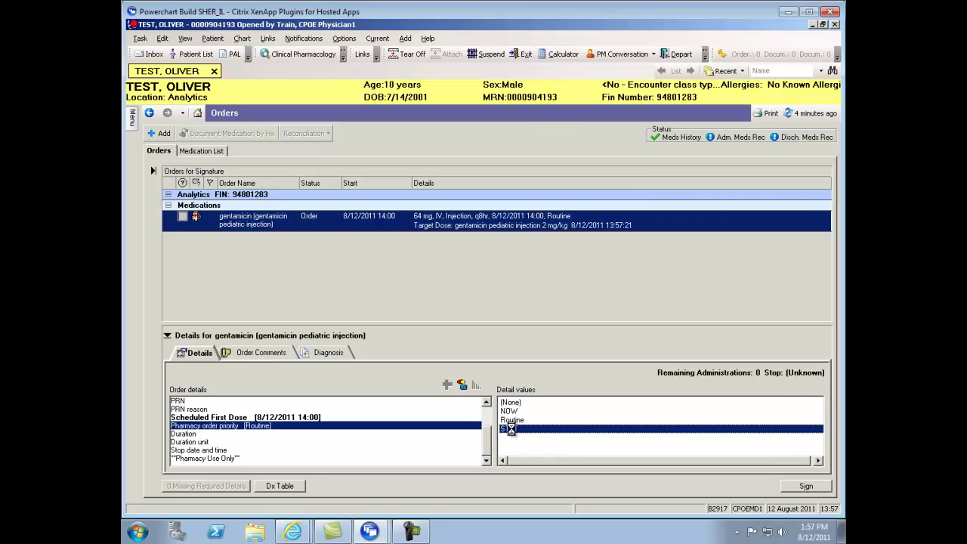
Set the gentamicin order's duration to 7 days, and sign it, refreshing the orders list
left_click(187, 435)
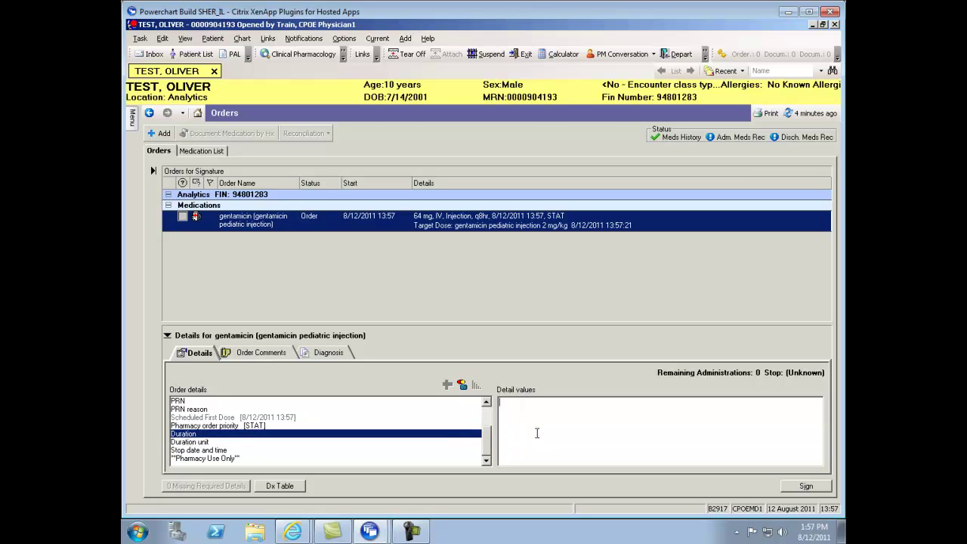
type("7")
left_click(187, 443)
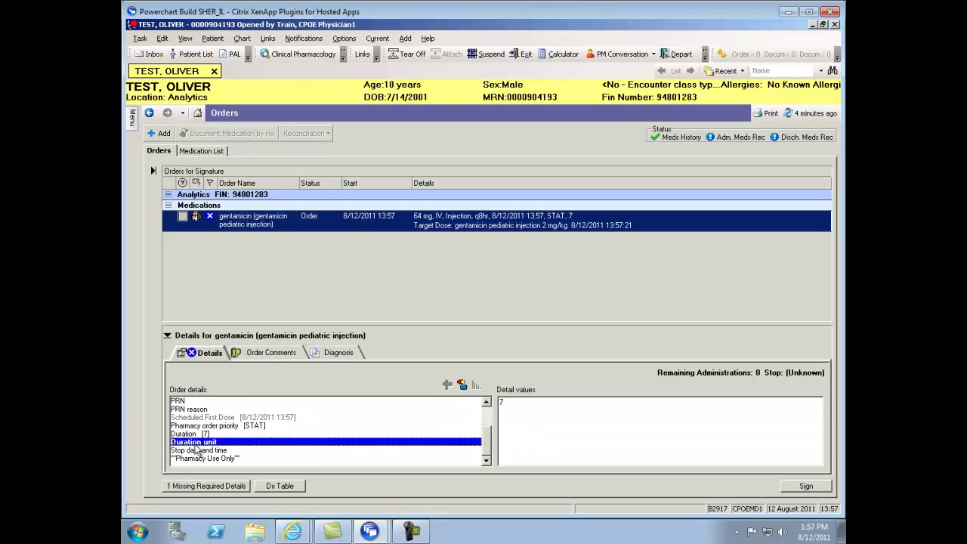
left_click(515, 404)
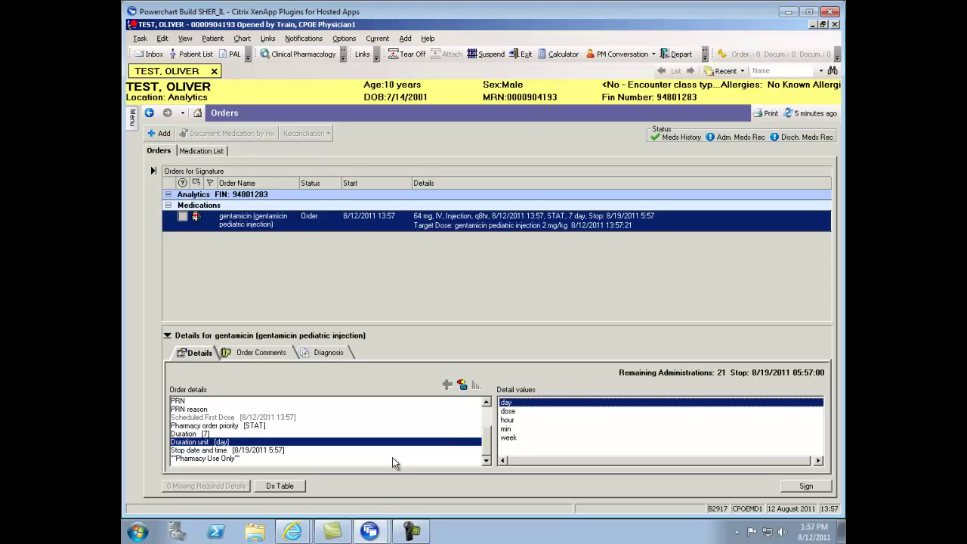
left_click(830, 488)
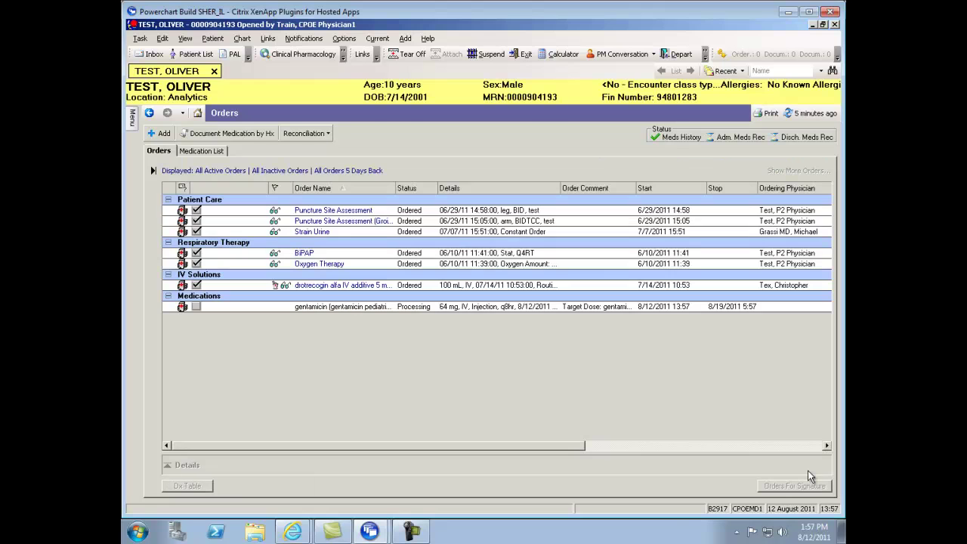
left_click(805, 114)
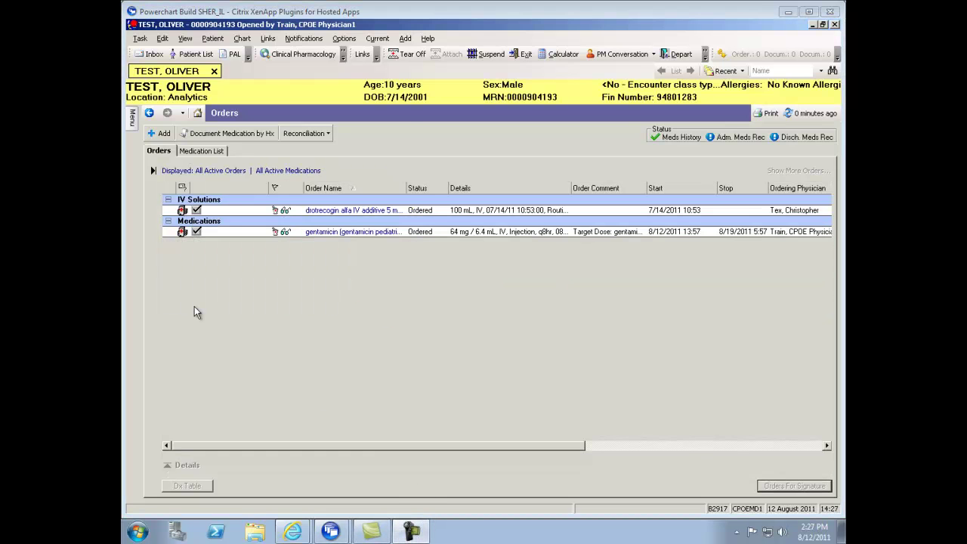
Add and sign an inpatient order for the Zyrtec 5 mg oral tablet (auto-sub to Claritin), searching for "zyrt"
left_click(160, 133)
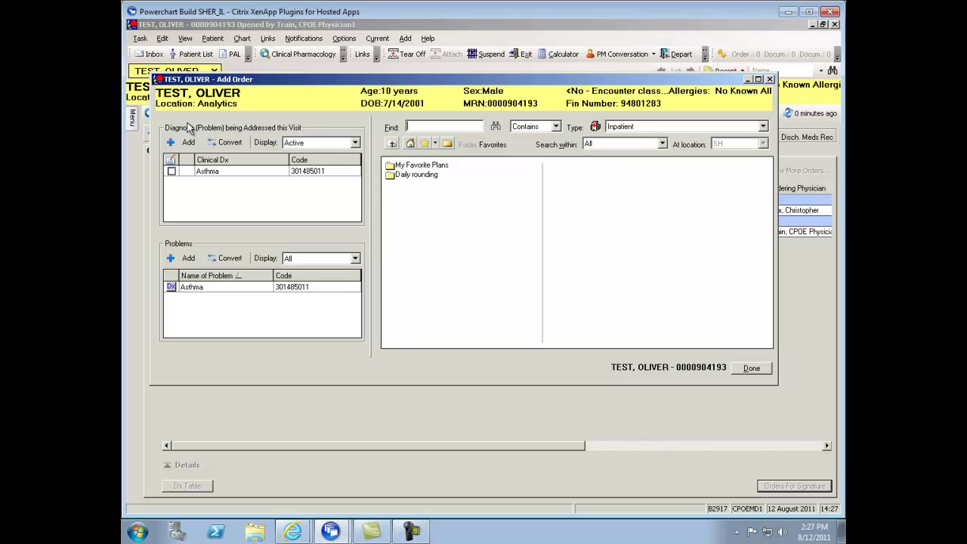
type("zyrt")
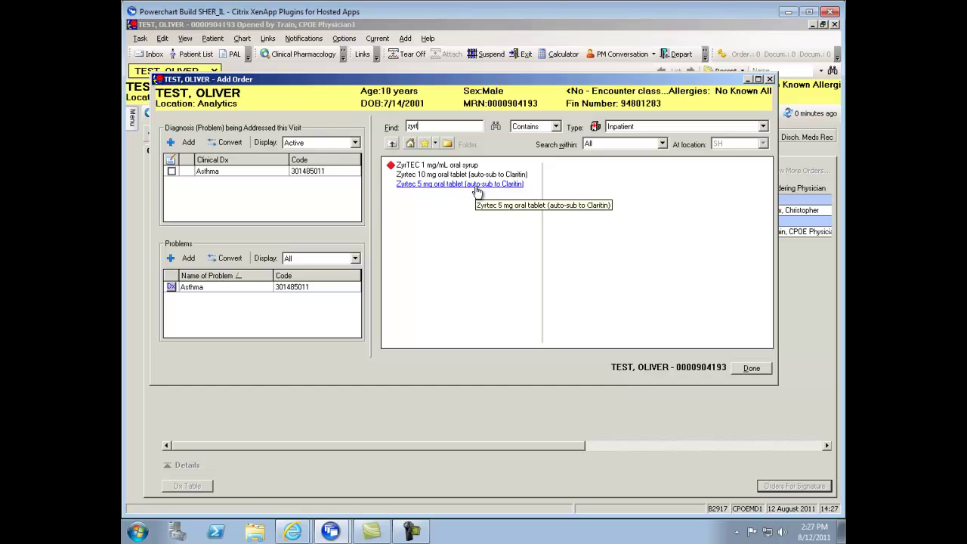
left_click(408, 186)
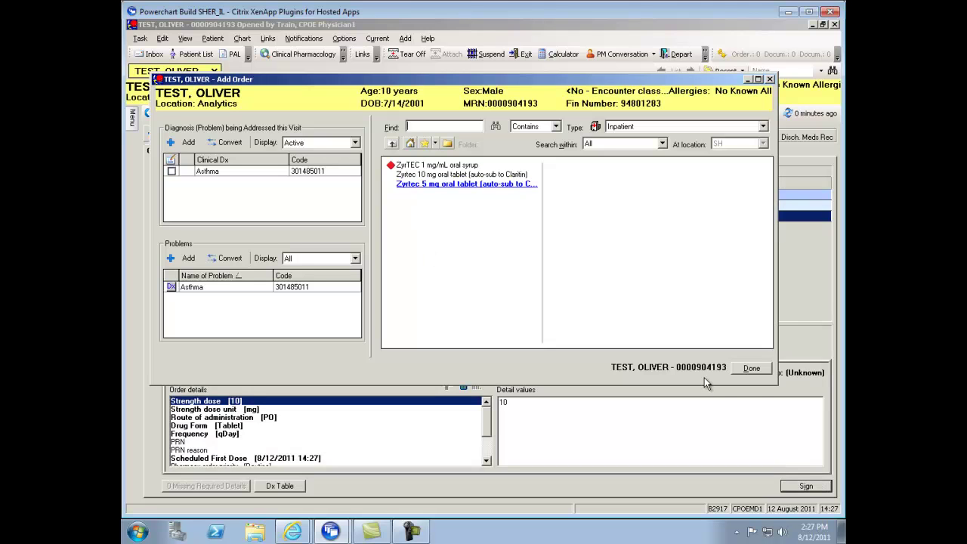
left_click(752, 370)
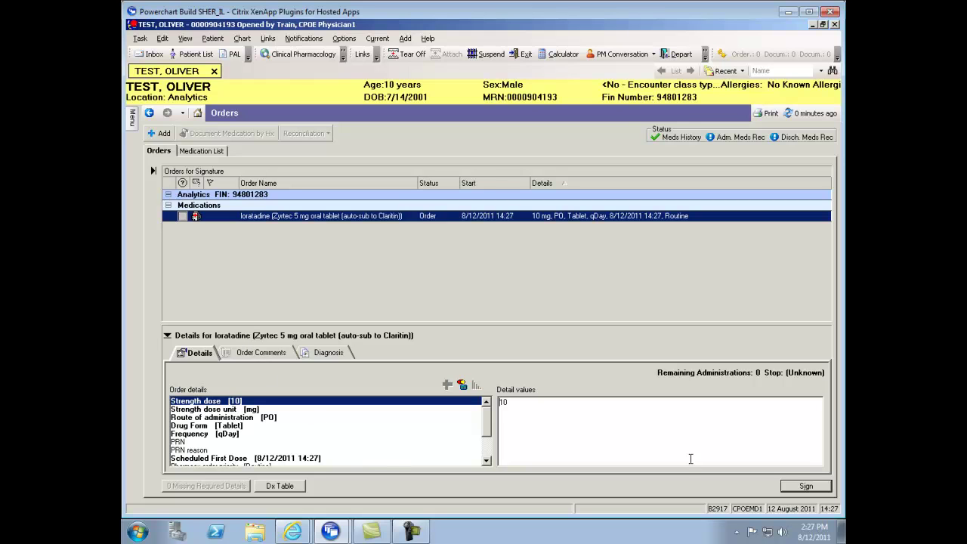
left_click(806, 486)
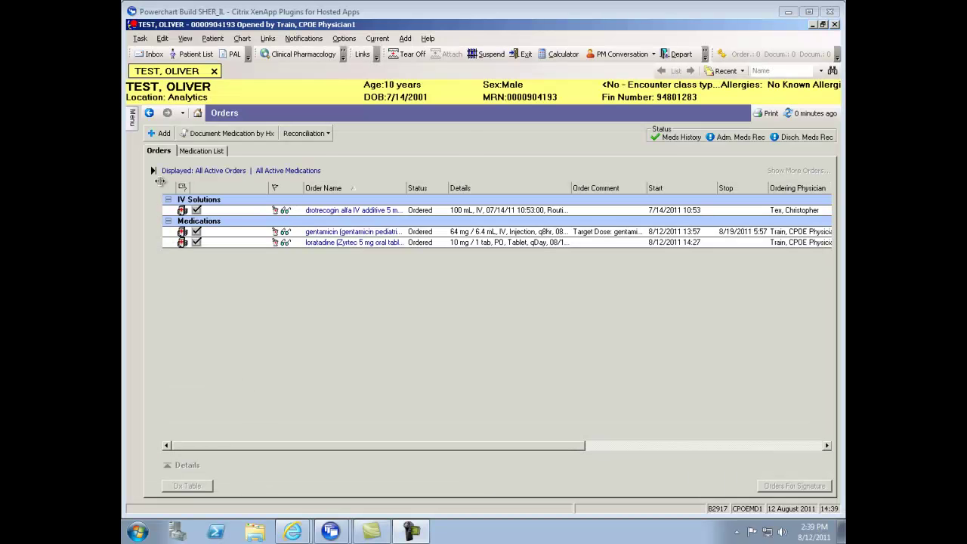
Order the nitroglycerin Topical Patch careset with the 0.4 mg/hr transdermal patch and the patch removal component, and sign both orders
left_click(164, 134)
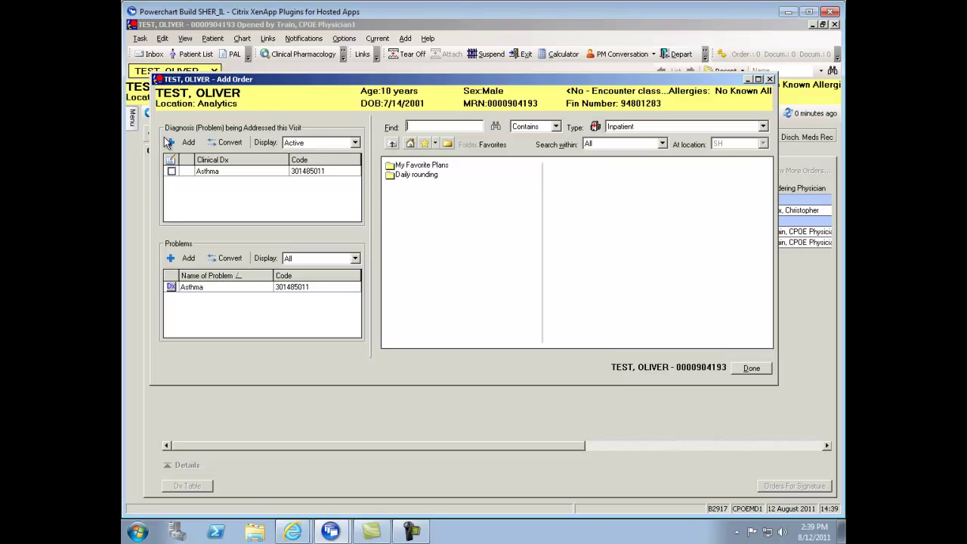
type("nitrogl")
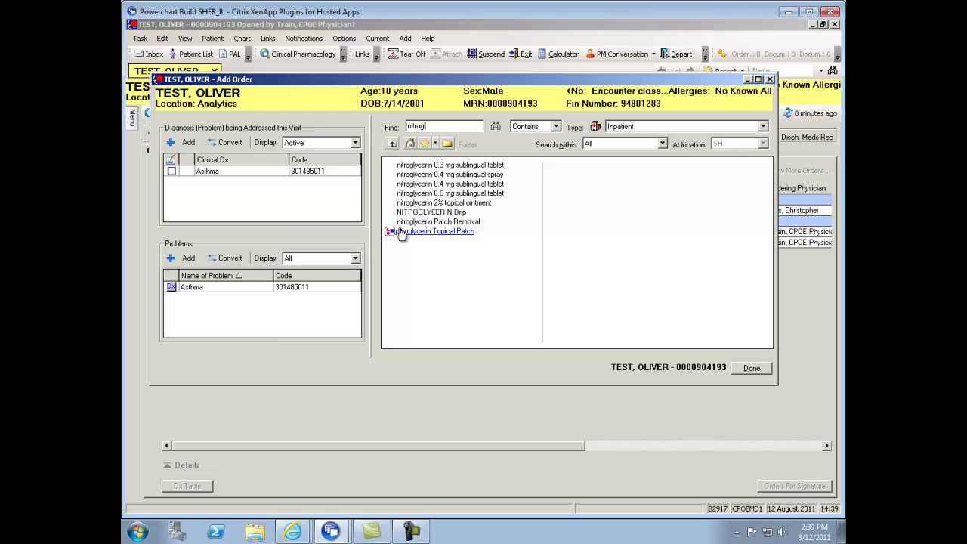
left_click(400, 230)
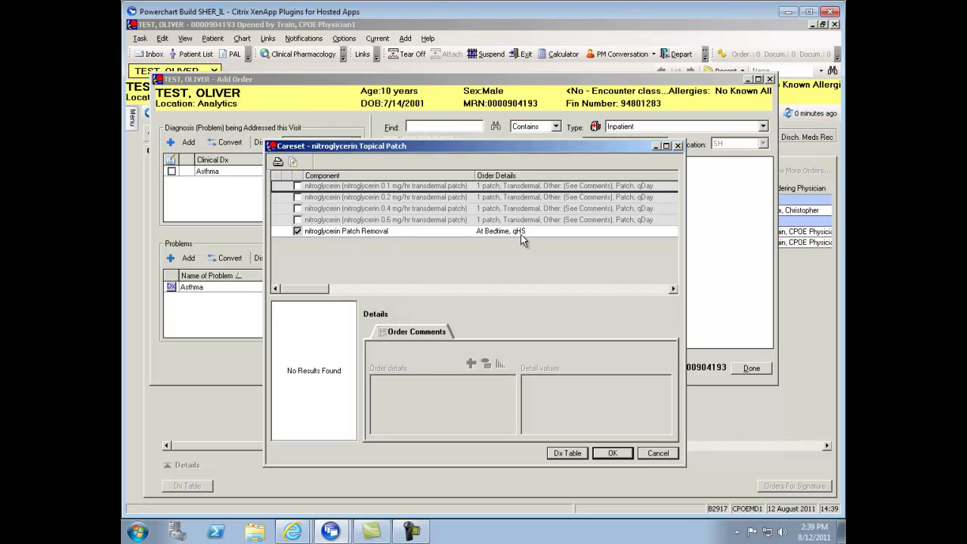
left_click(298, 209)
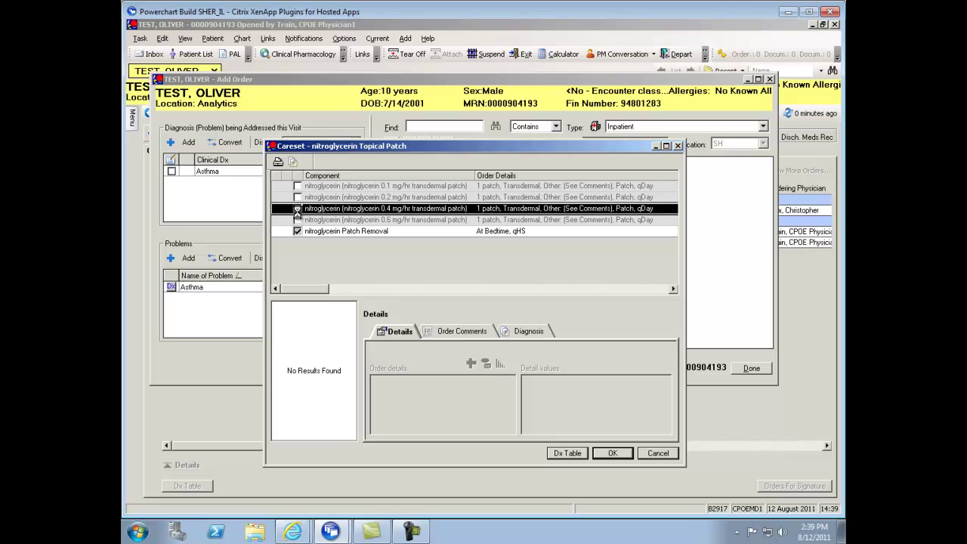
left_click(609, 456)
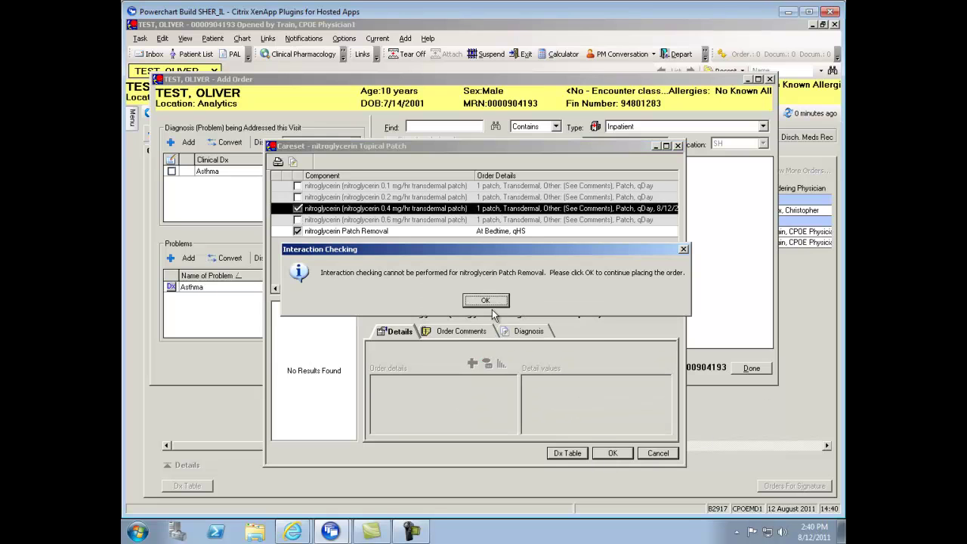
left_click(488, 303)
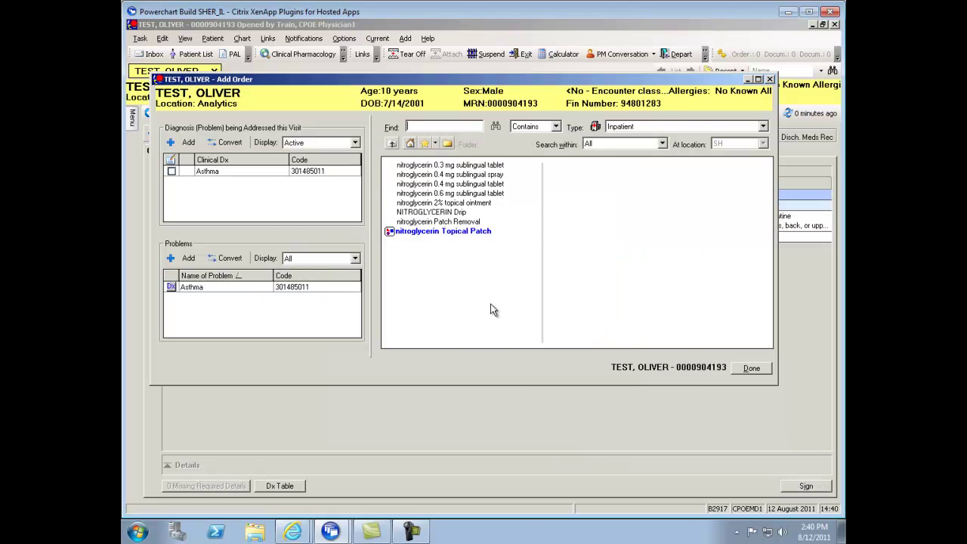
left_click(752, 370)
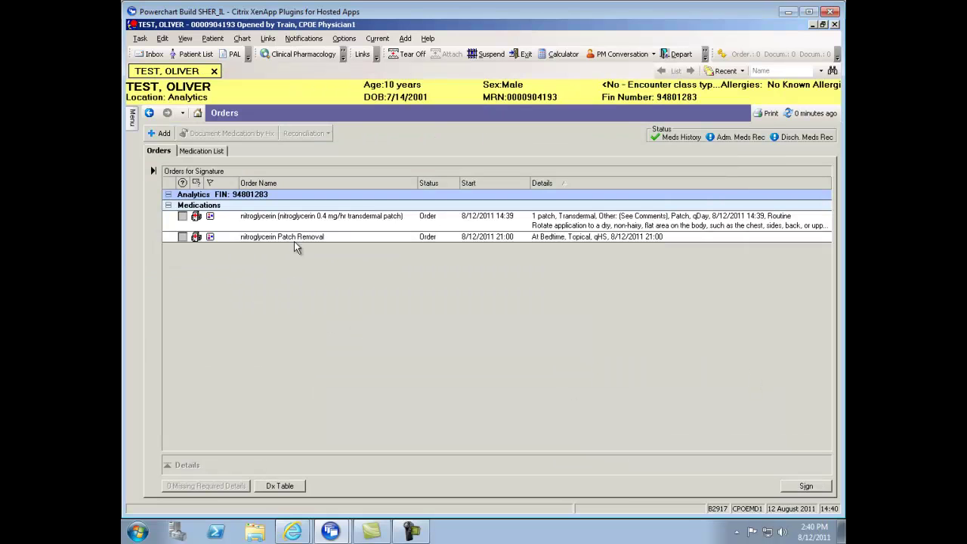
left_click(804, 487)
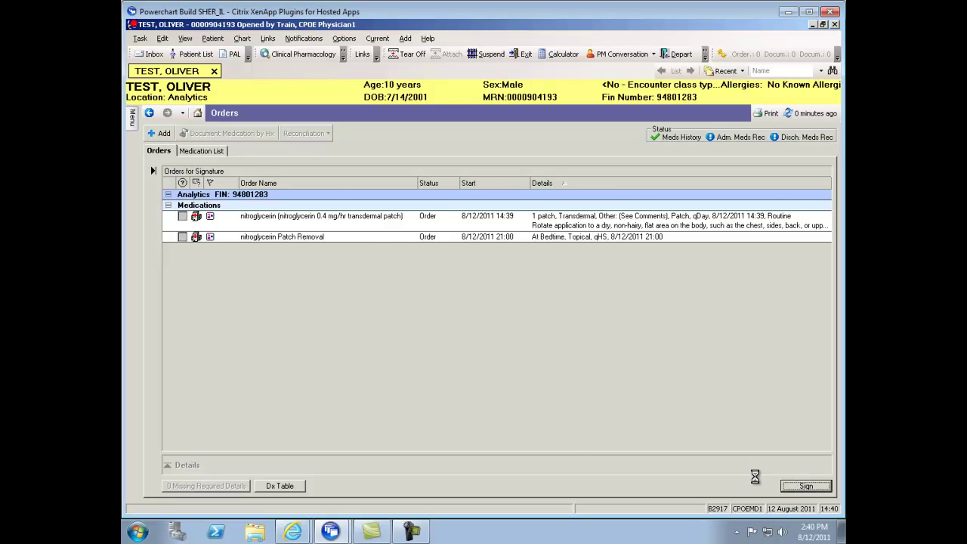
Search for "avand" and add the metformin-rosiglitazone (Avandamet) 1000 mg-4 mg oral tablet careset with both components, checking each component's order comments
left_click(158, 133)
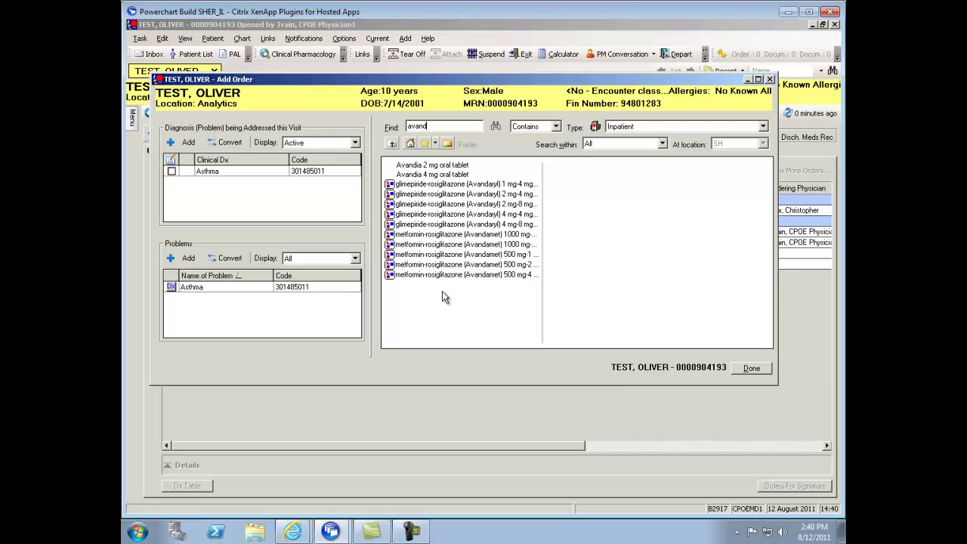
left_click(440, 246)
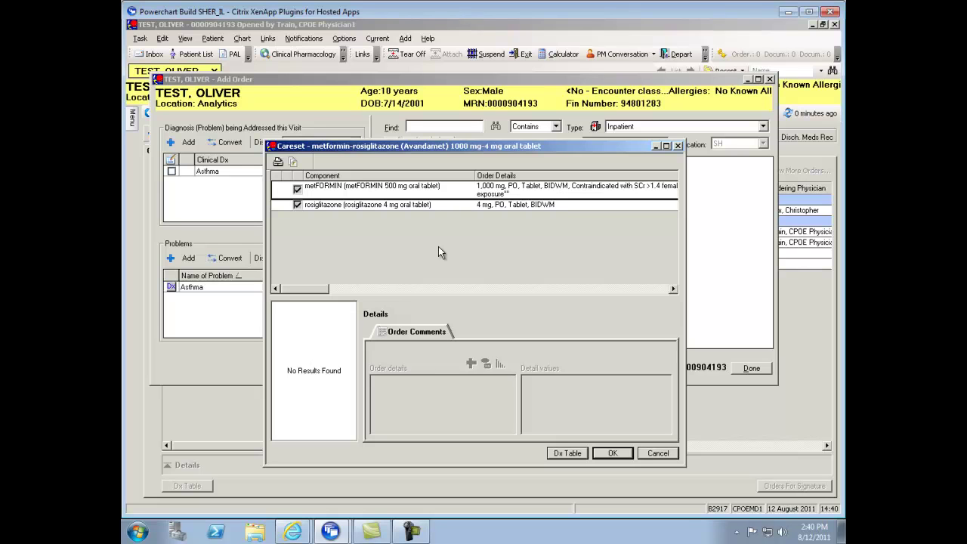
left_click(376, 195)
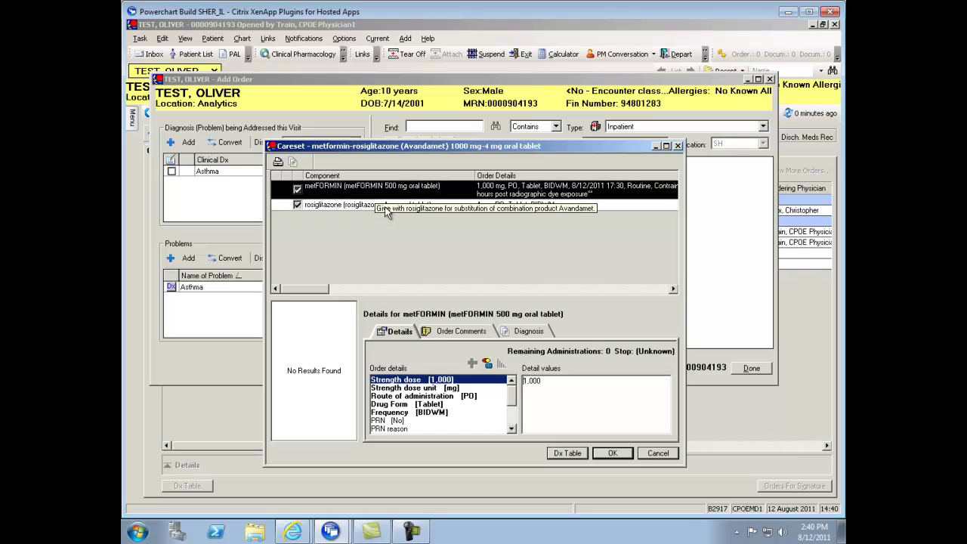
left_click(452, 332)
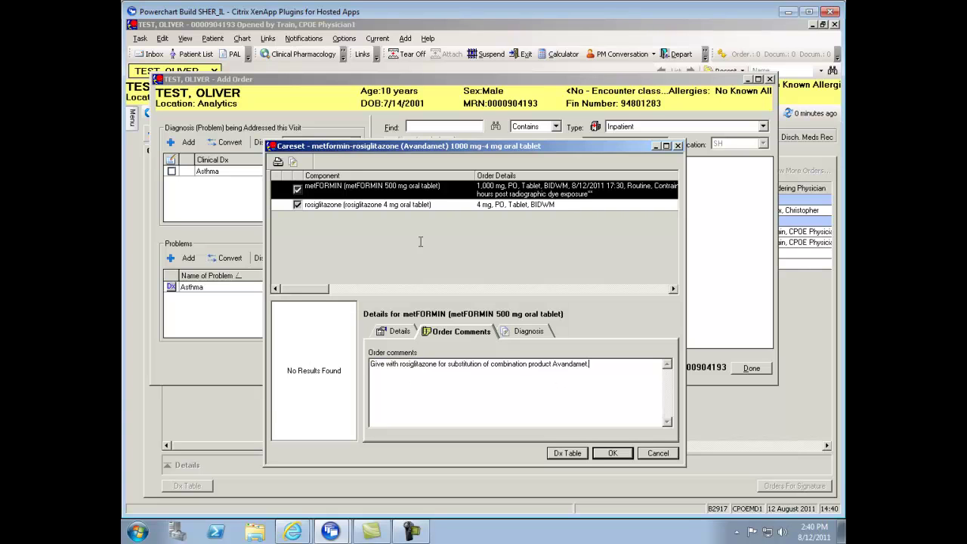
left_click(414, 212)
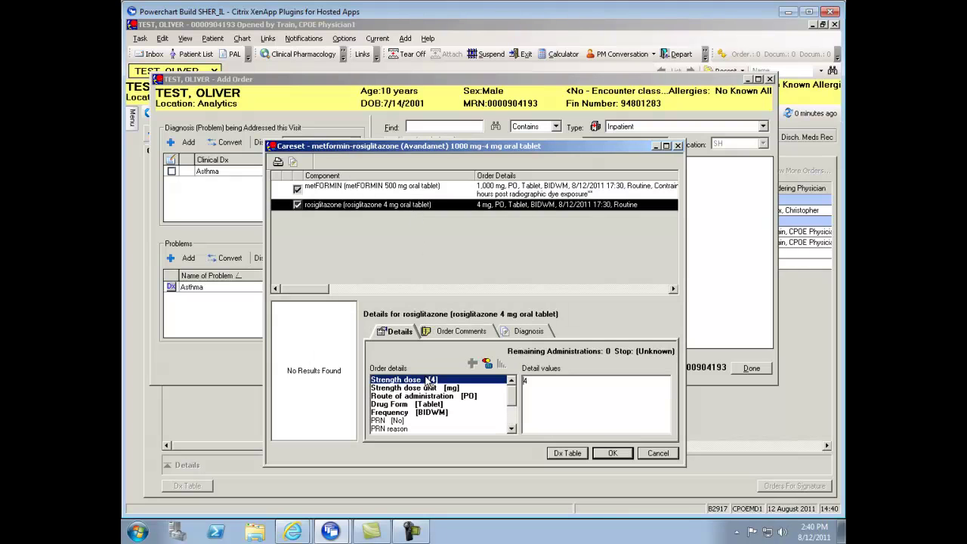
left_click(438, 333)
left_click(618, 457)
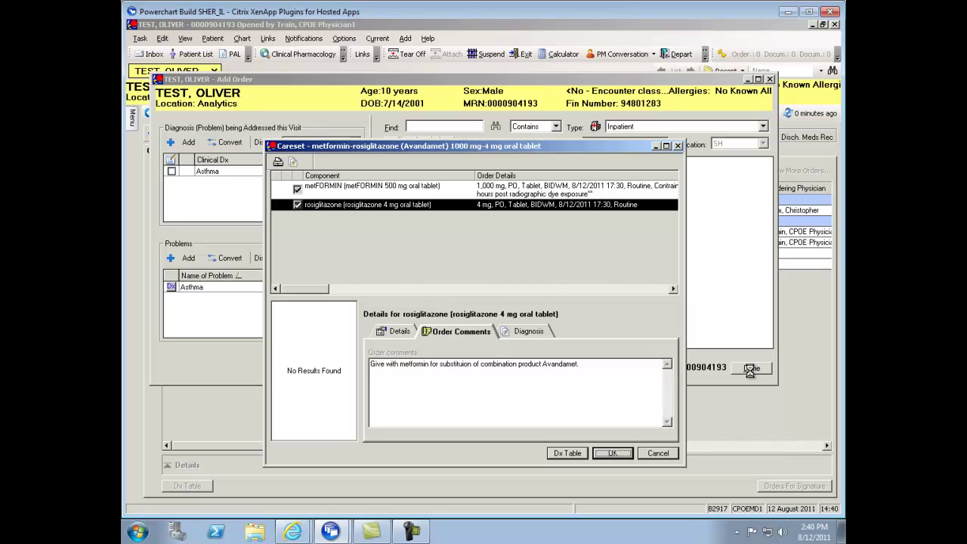
Finish adding orders, sign the metformin and rosiglitazone orders, and refresh the orders list
left_click(752, 373)
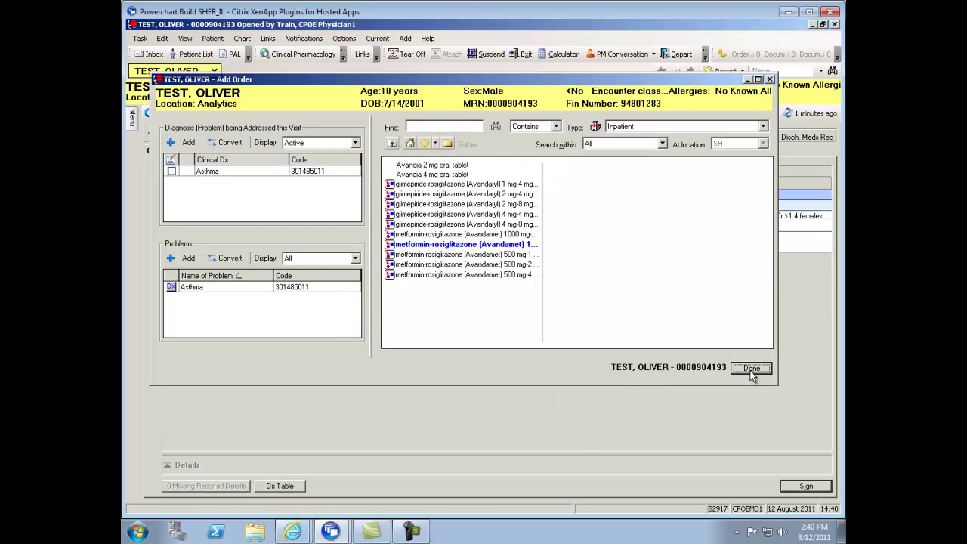
left_click(805, 486)
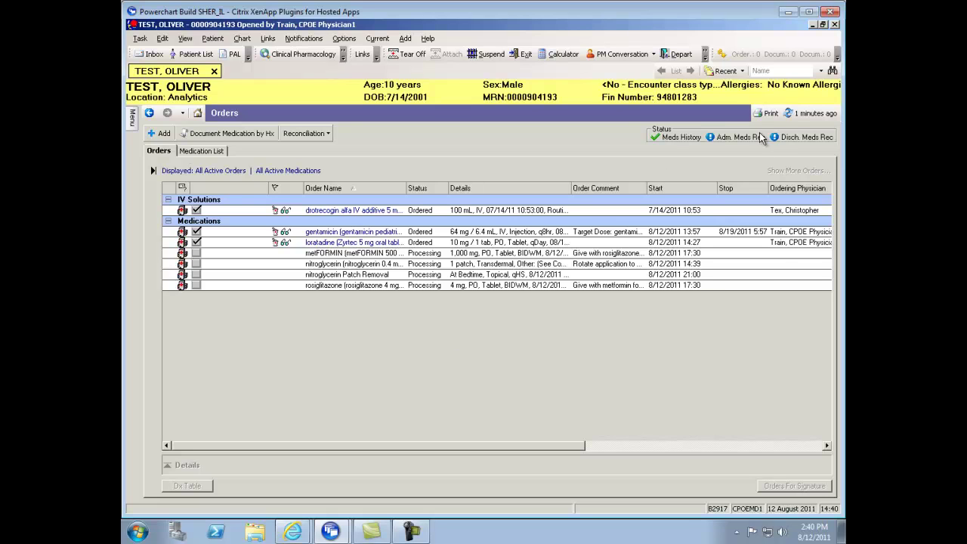
left_click(813, 113)
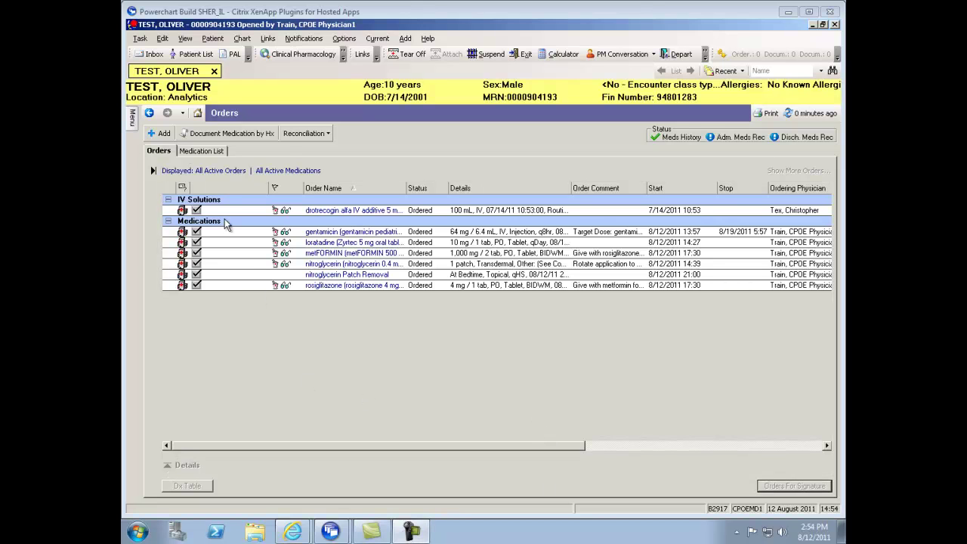
Add an inpatient order for insulin regular sliding scale subQ injection, searching for "slid"
left_click(168, 134)
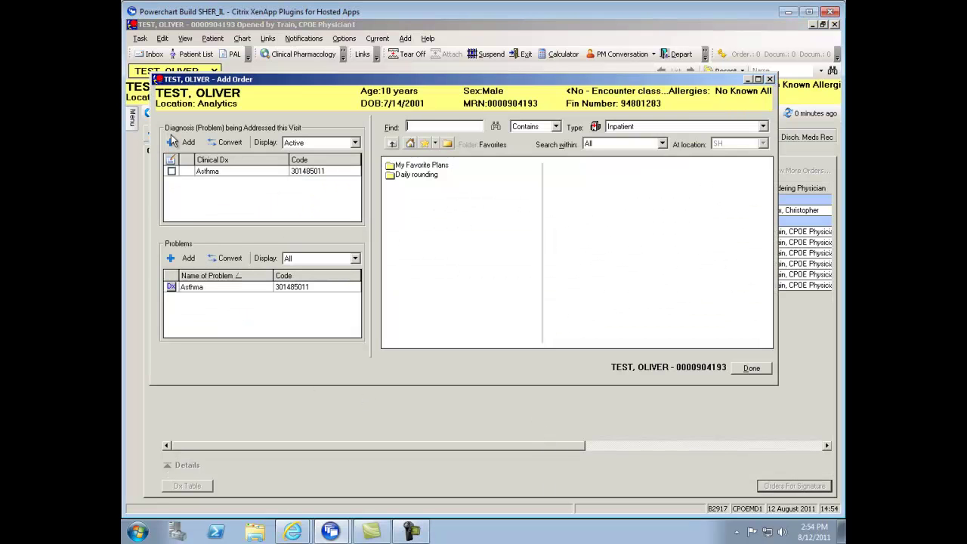
type("slid")
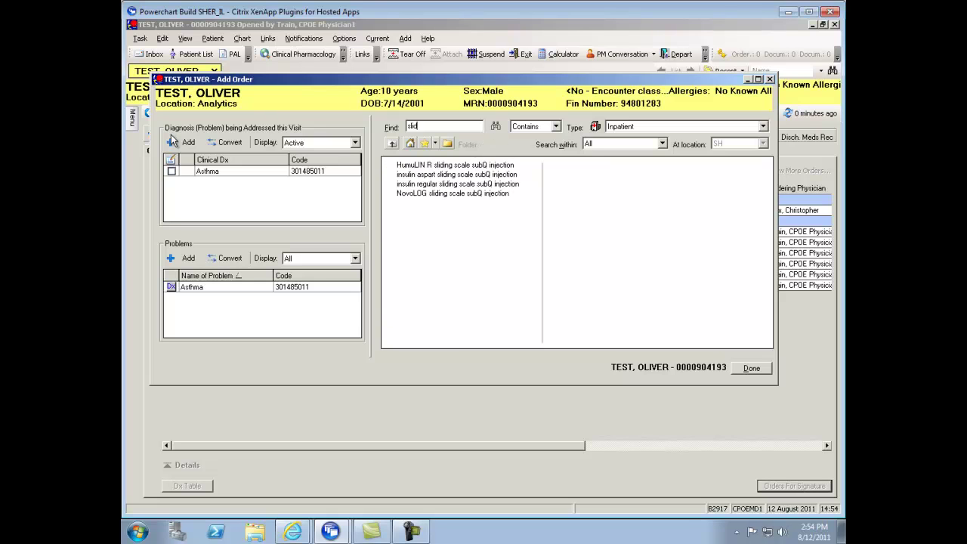
left_click(453, 185)
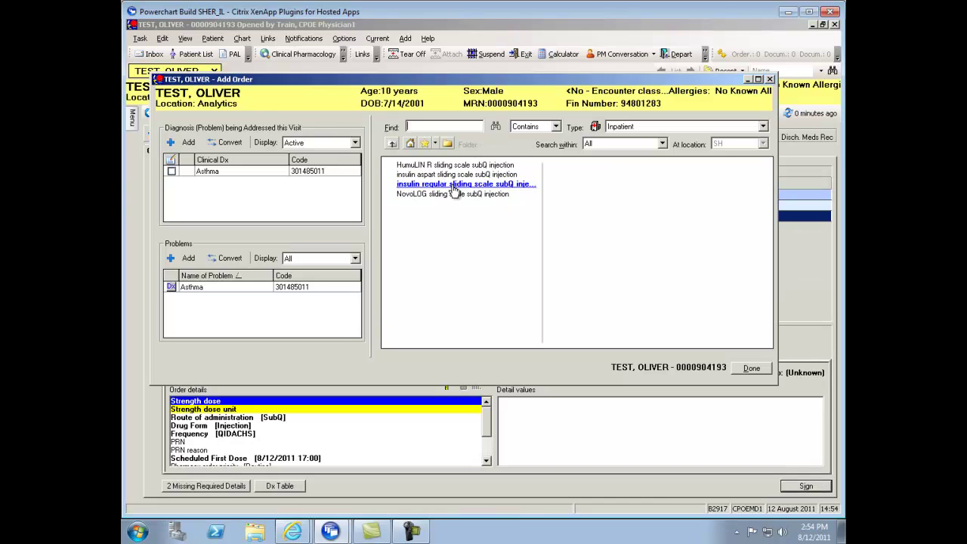
left_click(752, 369)
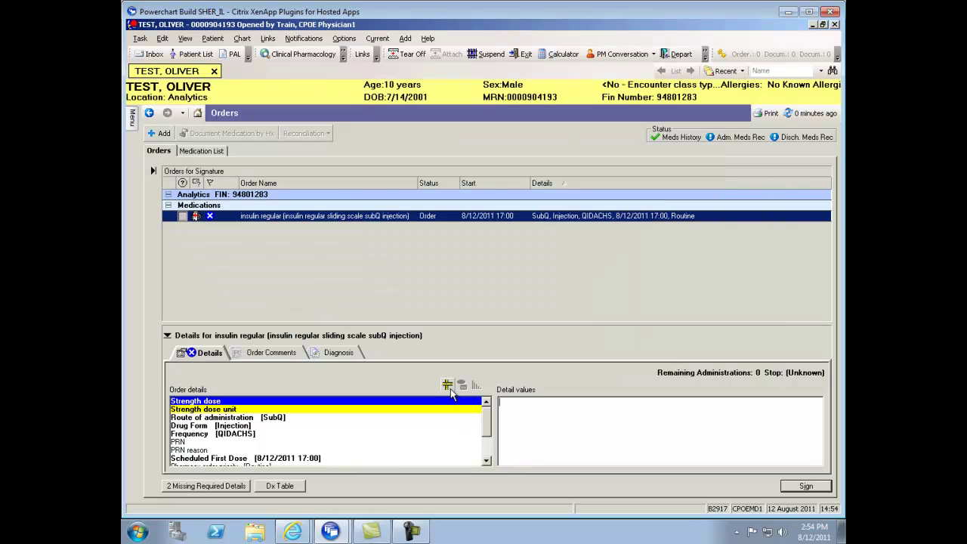
Calculate the insulin sliding scale with starting dose 5 units, increment dose 5, call if less than 60 and call if greater than 350
left_click(449, 386)
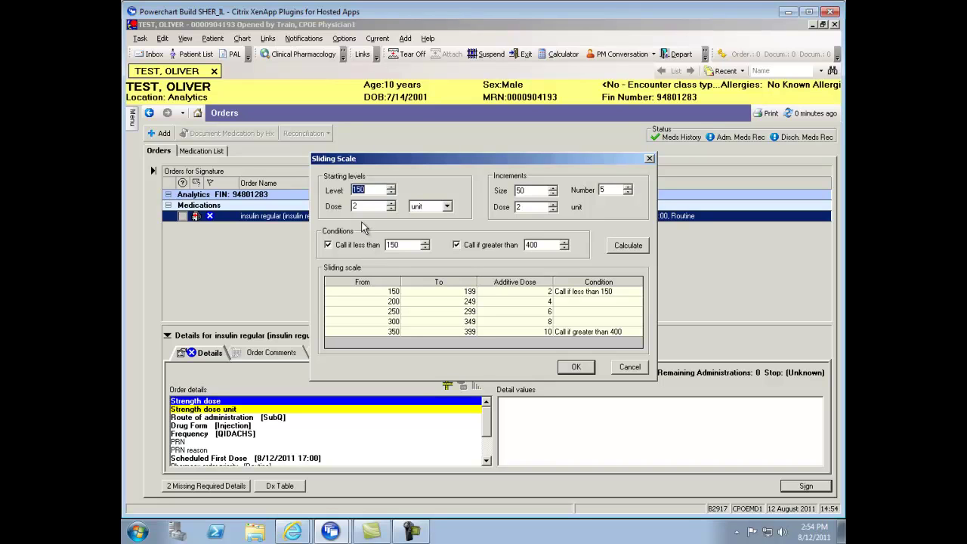
key("Tab")
key("BackSpace")
left_click_drag(530, 207, 495, 208)
type("5")
key("Tab")
type("60")
left_click_drag(548, 246, 512, 245)
type("3")
left_click(624, 248)
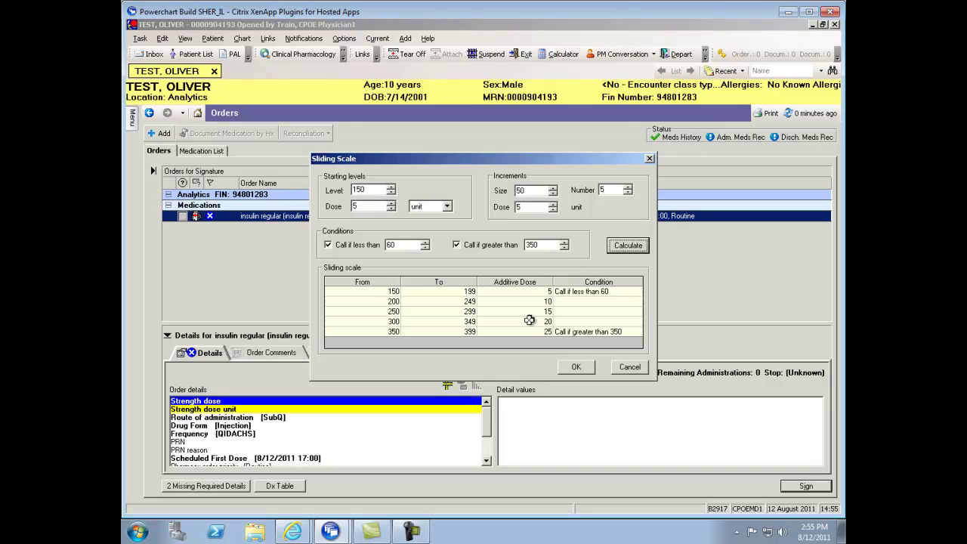
Change the additive dose for the 150–199 range to 2 units and accept the sliding scale
left_click(537, 292)
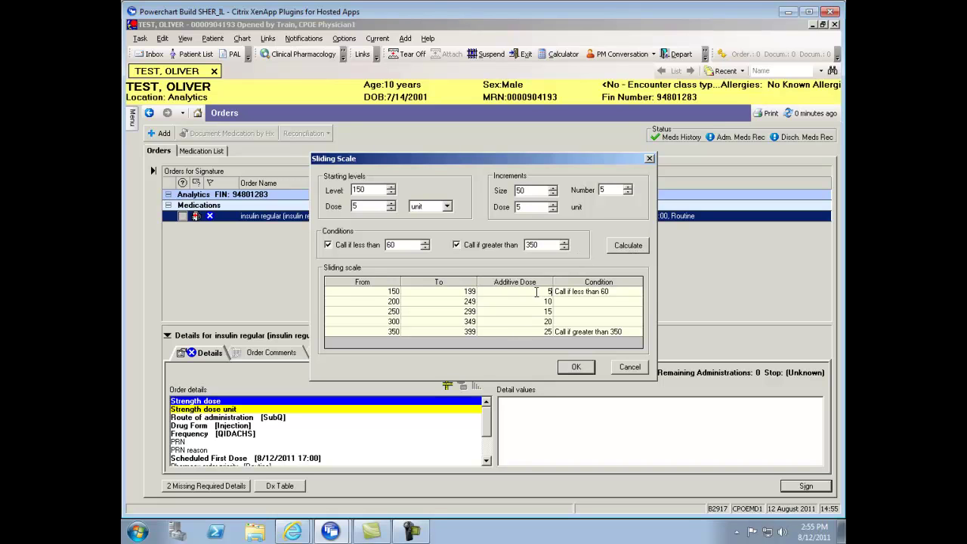
double_click(537, 291)
left_click(587, 371)
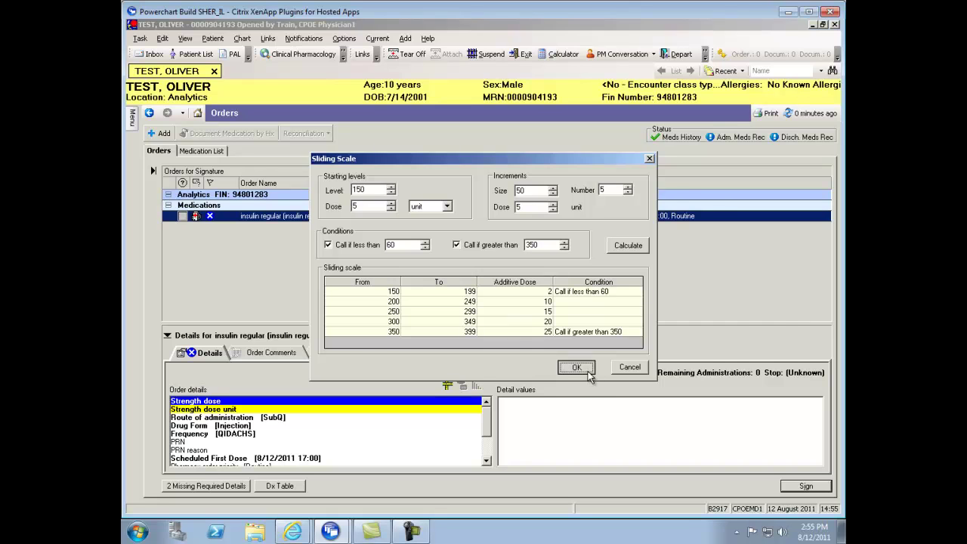
Check the sliding scale text in the insulin order's comments, sign the order, and refresh the orders list
left_click(266, 355)
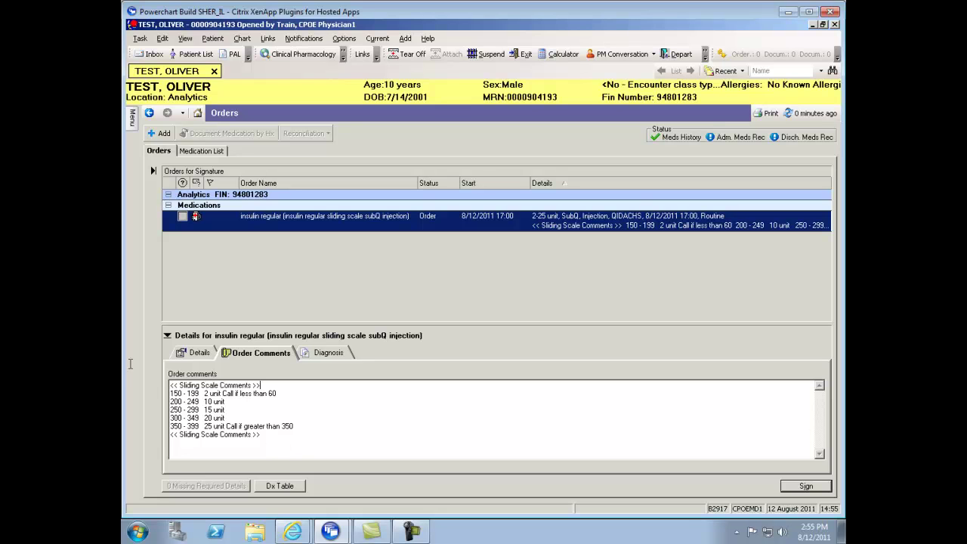
left_click(189, 358)
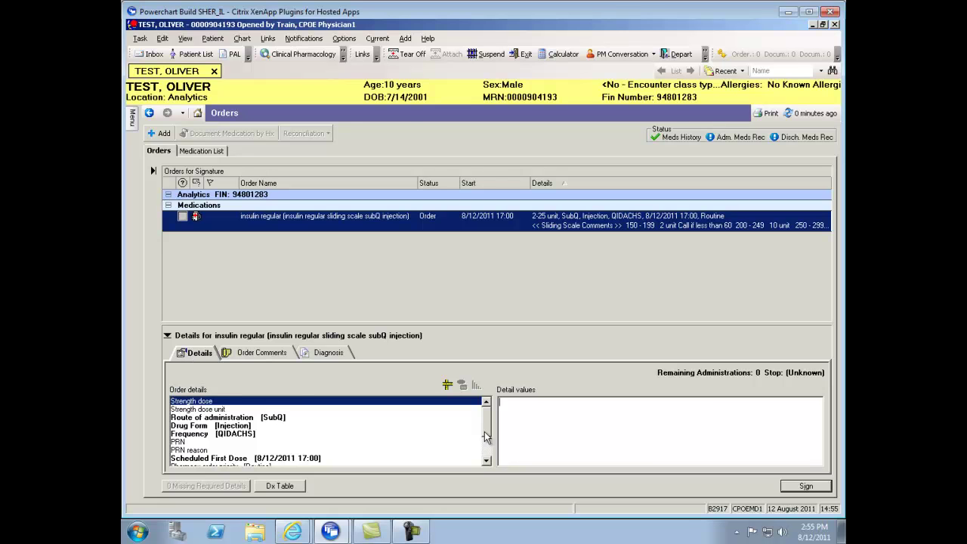
left_click(804, 487)
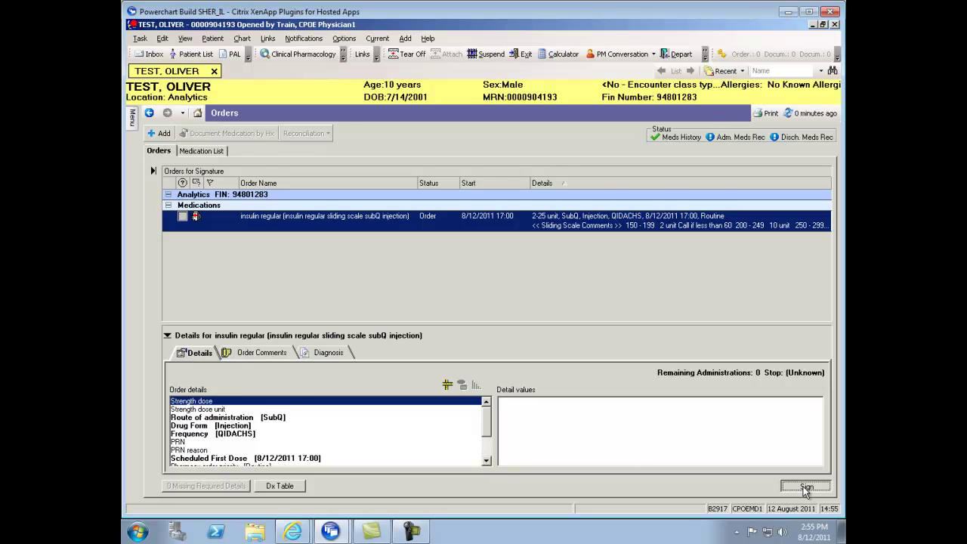
left_click(826, 113)
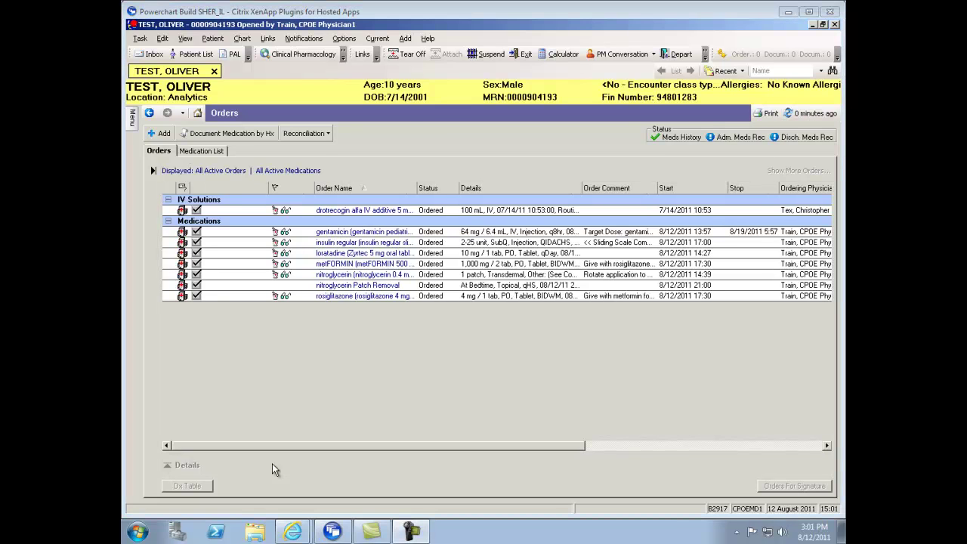
Add an inpatient order for the Medrol taper oral tablet, searching for "taper"
left_click(162, 133)
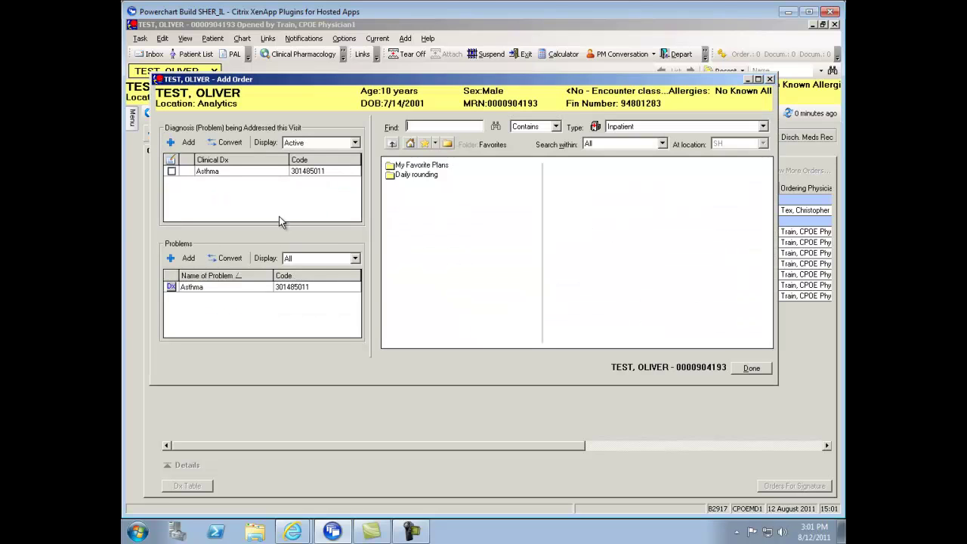
type("taper")
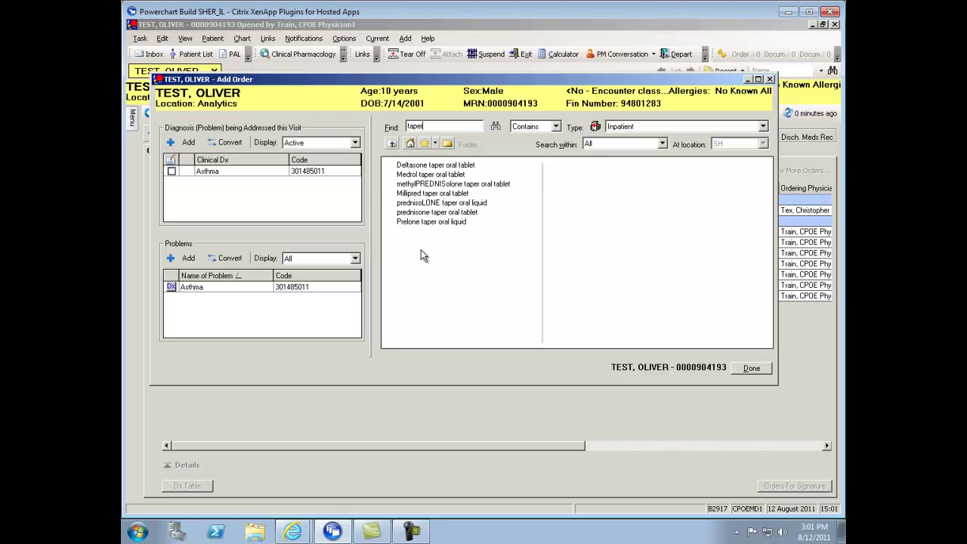
left_click(426, 174)
left_click(752, 368)
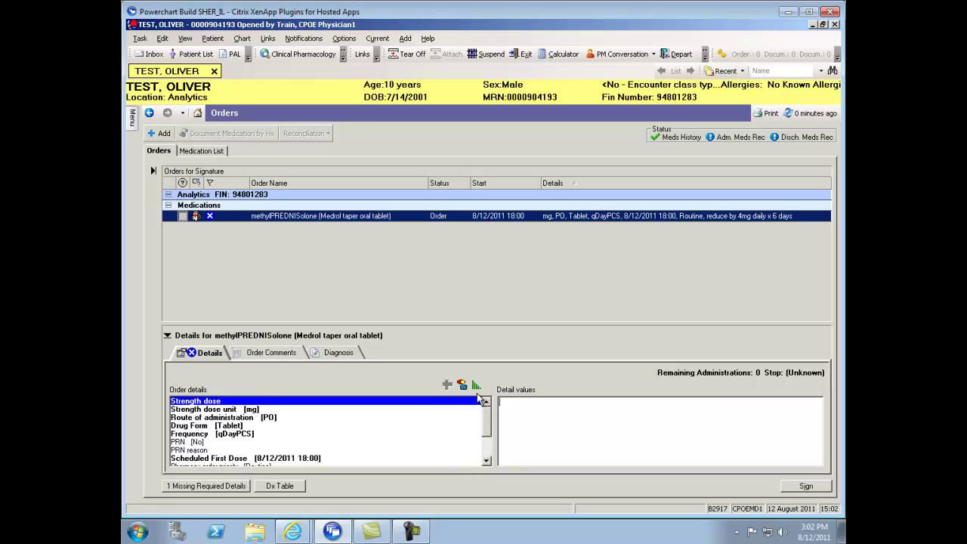
Open the taper setup for the Medrol order and set the starting dose to 24 mg, keeping route PO and frequency qDayPCS
left_click(473, 388)
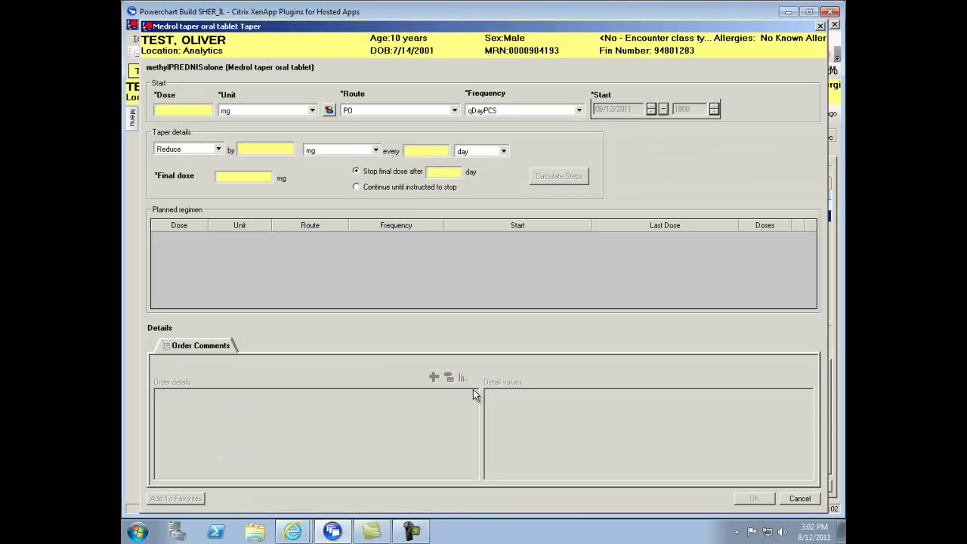
left_click(195, 111)
type("24")
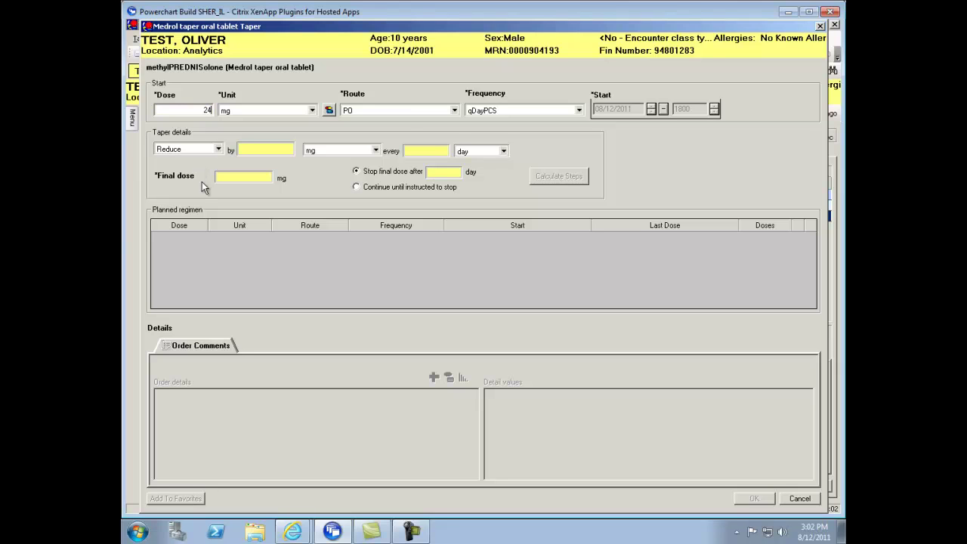
left_click(406, 114)
left_click(499, 109)
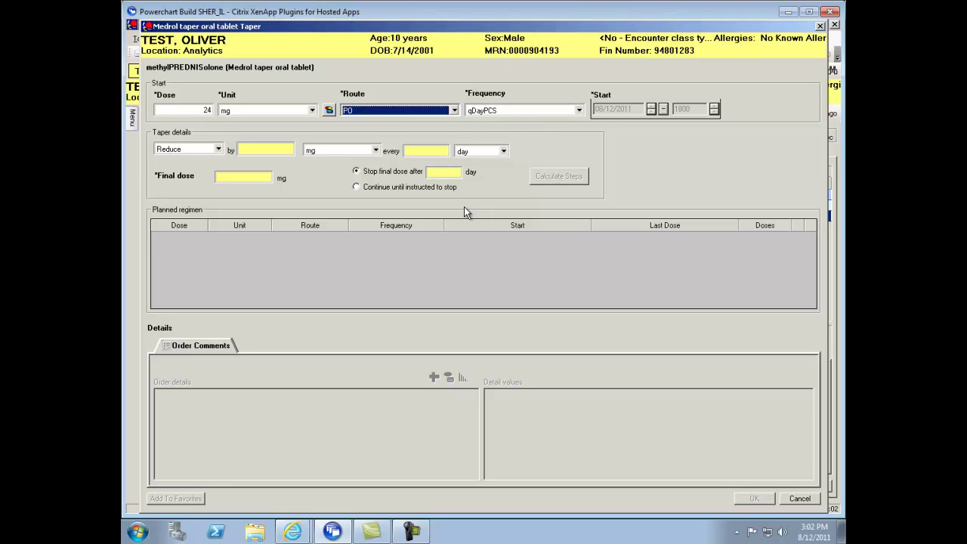
Set the taper to reduce by 4 mg every 1 day to a final dose of 4 mg, and calculate the steps
left_click(267, 151)
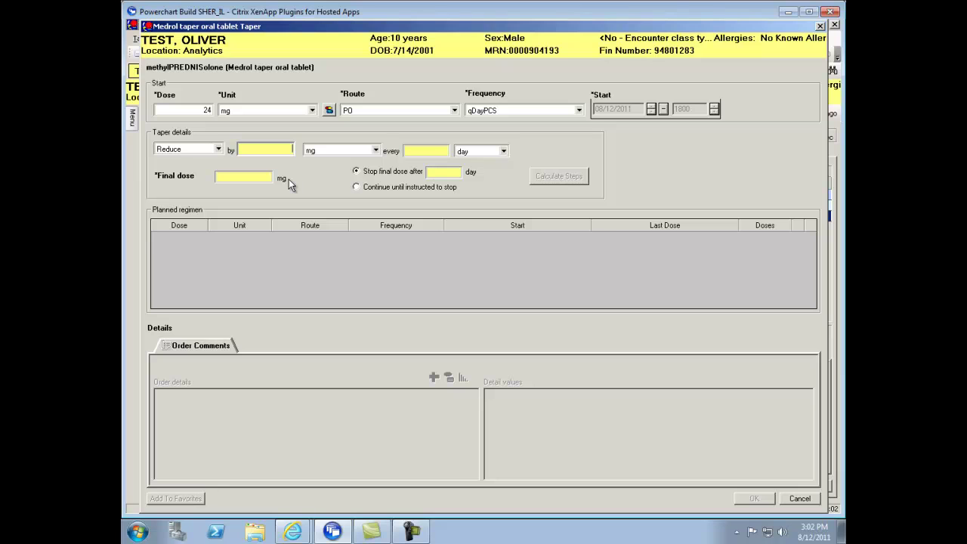
type("4")
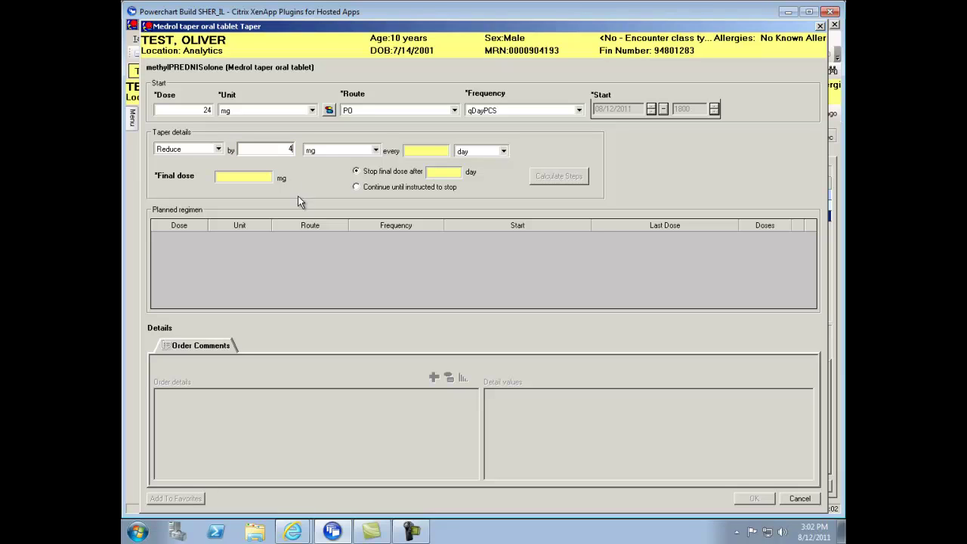
left_click(415, 152)
type("1")
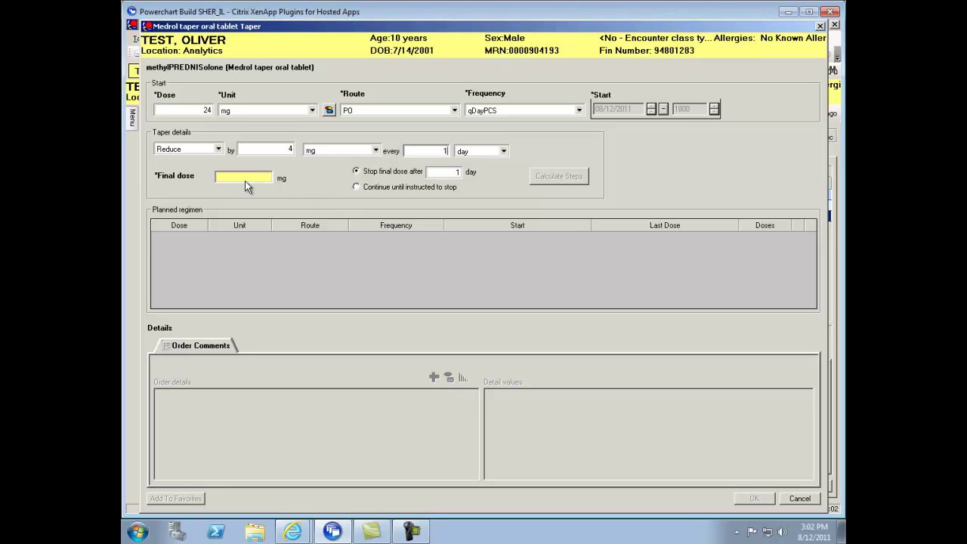
key("Tab")
key("Tab")
type("4")
left_click(549, 179)
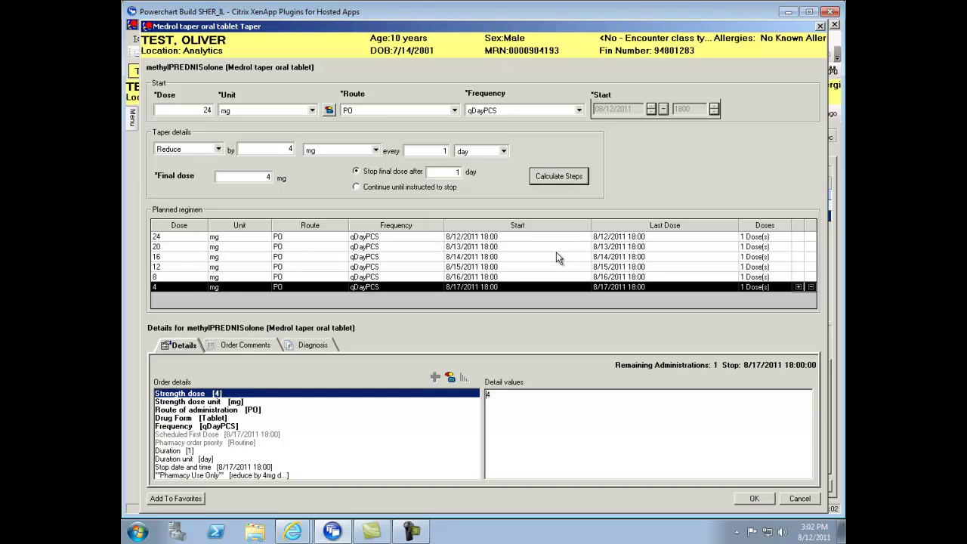
Review the individual dose steps of the planned regimen, accept the Medrol taper, and sign the order
left_click(335, 278)
left_click(341, 269)
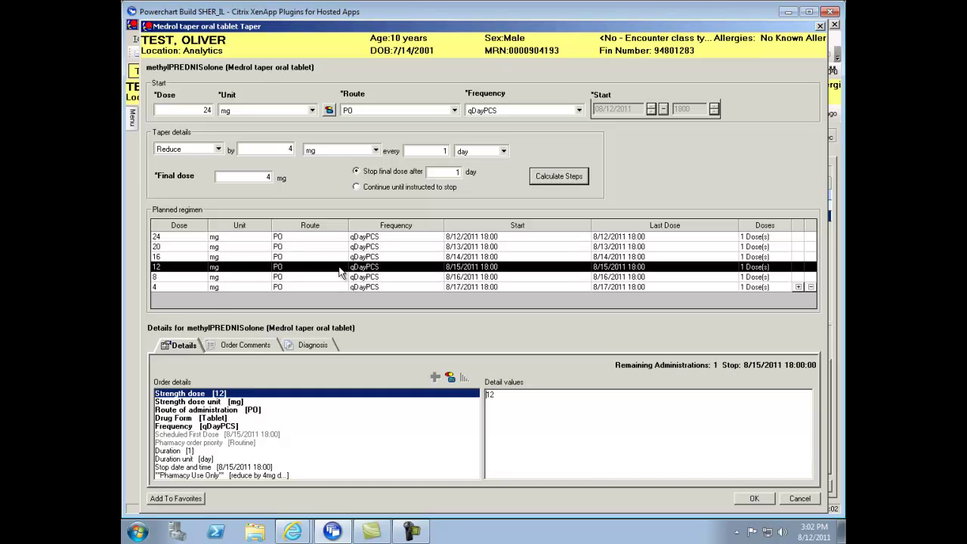
left_click(344, 258)
left_click(344, 248)
left_click(344, 237)
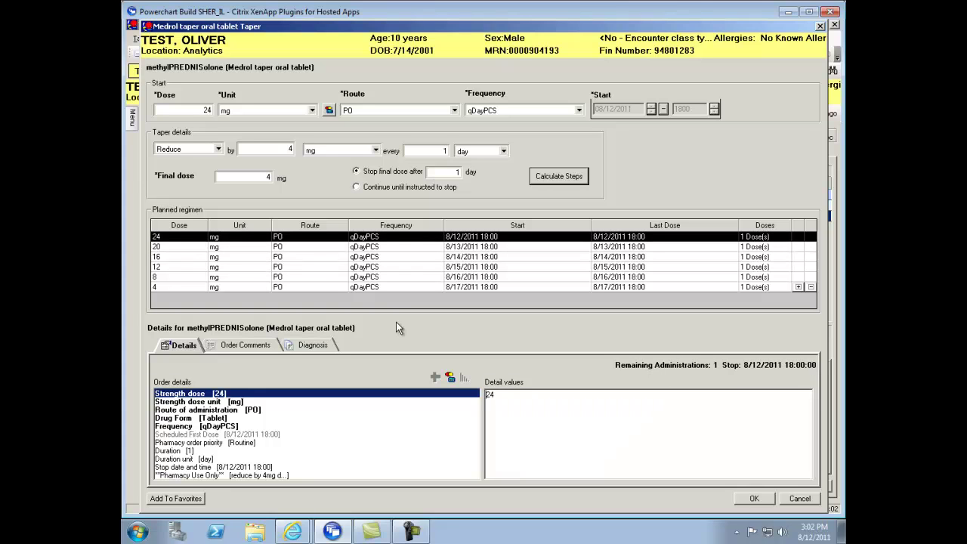
left_click(754, 500)
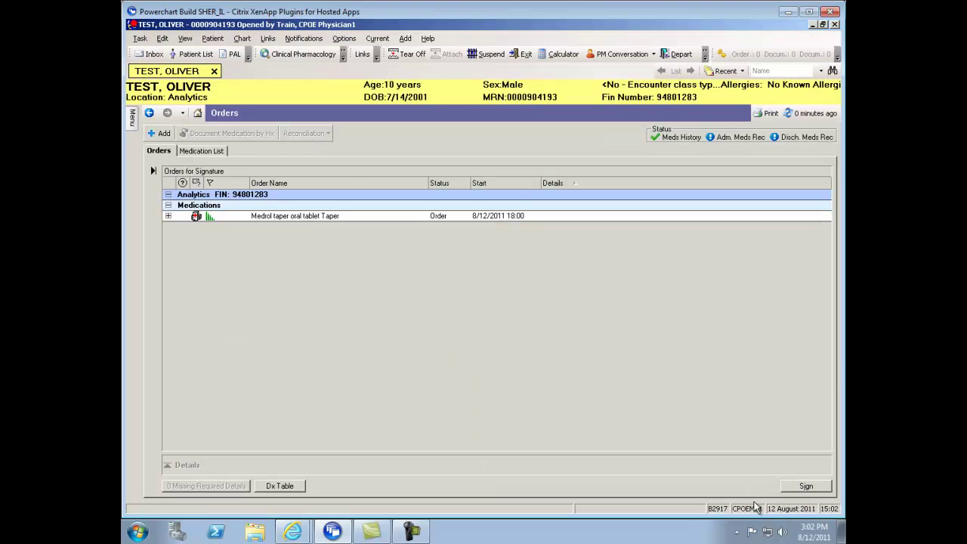
left_click(803, 484)
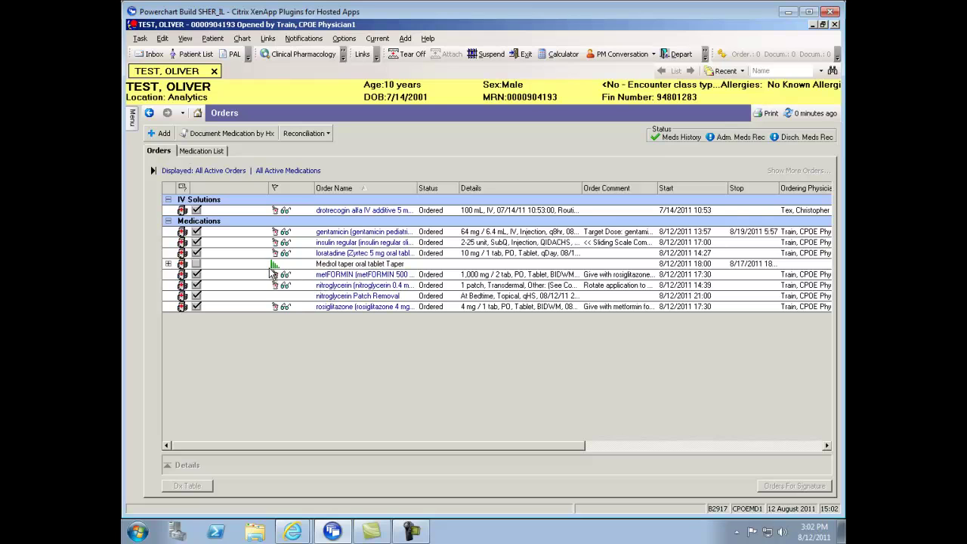
Expand the Medrol taper order in the medications list to view its individual dose entries
mouse_move(274, 274)
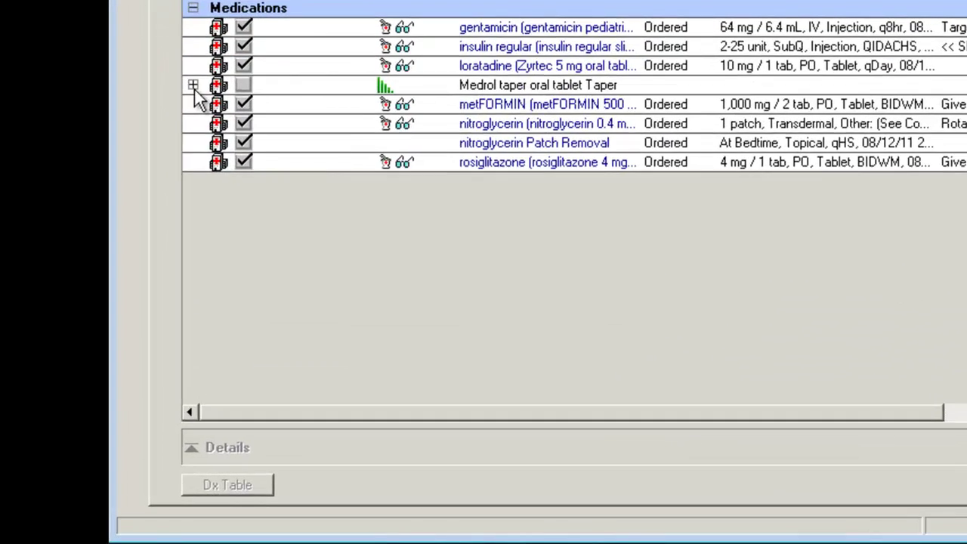
left_click(168, 264)
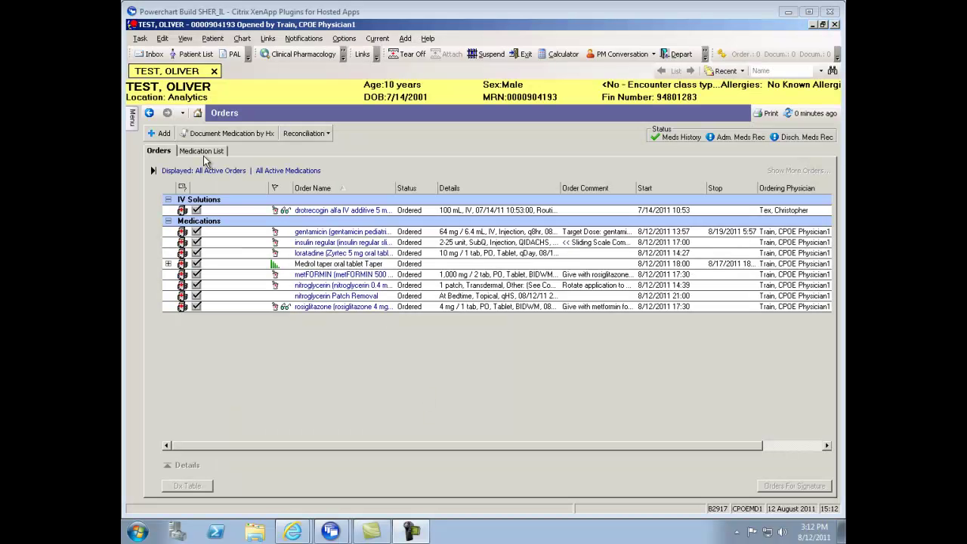
Add an inpatient order for morphine sulfate 30mg/30mL PCA, searching for "pca"
left_click(160, 133)
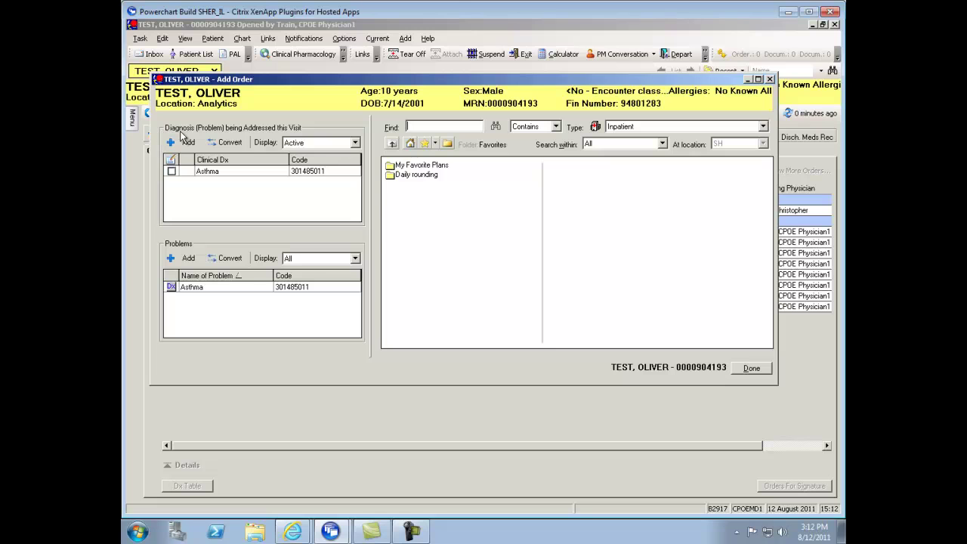
type("pca")
key("Return")
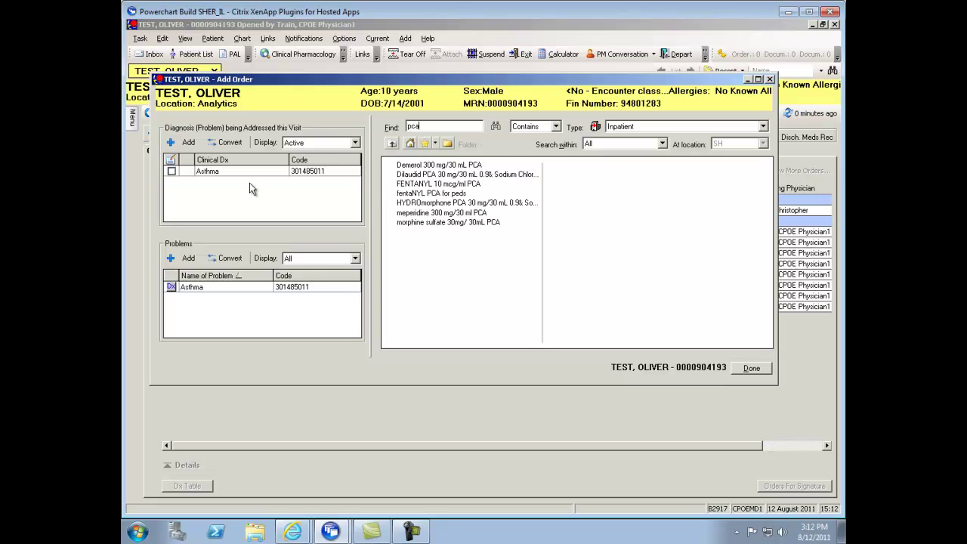
left_click(404, 222)
left_click(752, 368)
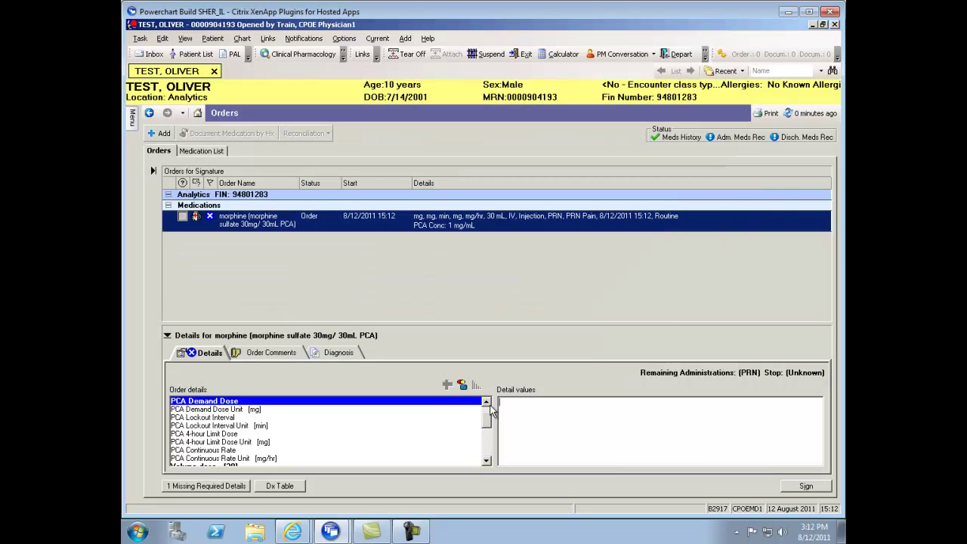
Set the morphine PCA demand dose to 2 mg and continuous rate to 1 mg/hr, and sign the order
type("2")
scroll(486, 412, "up", 1)
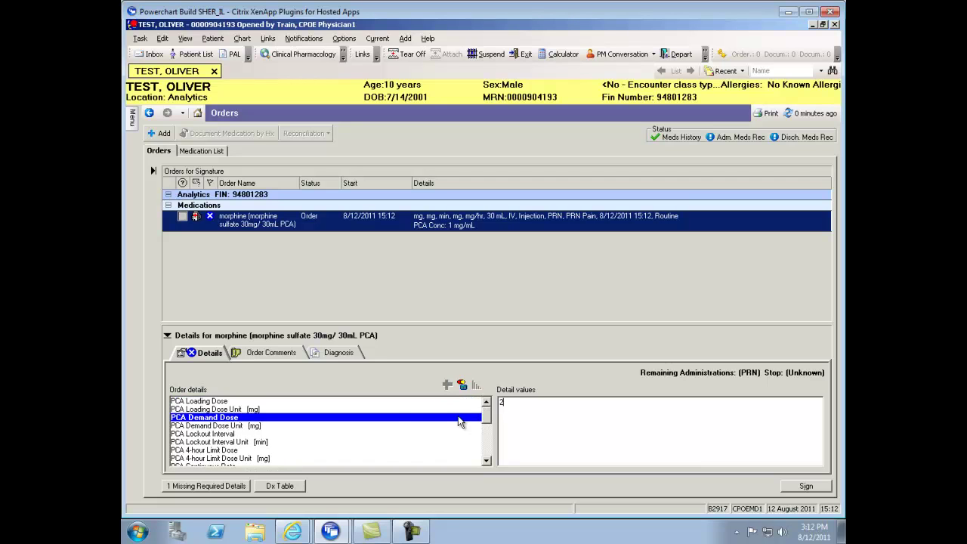
left_click(487, 461)
left_click(486, 461)
left_click(487, 461)
left_click(486, 461)
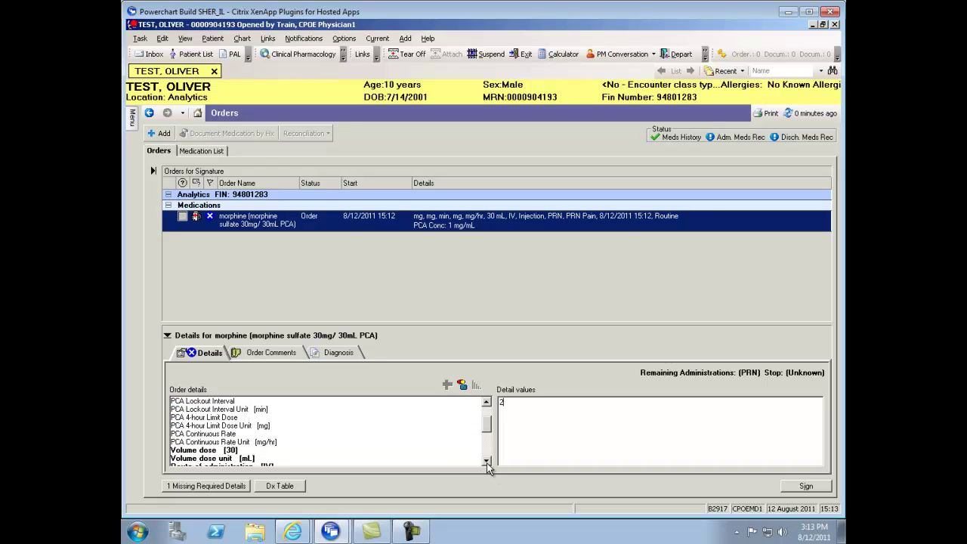
left_click(269, 434)
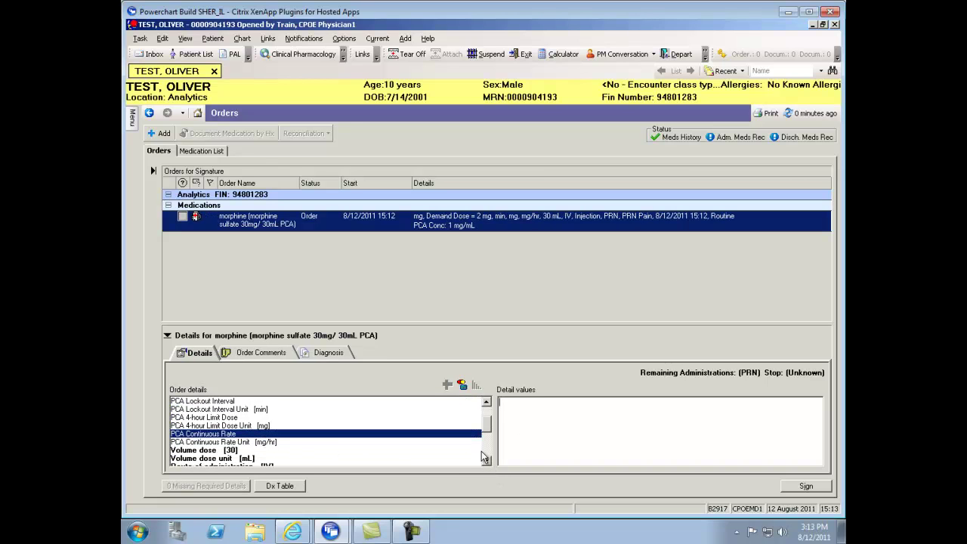
type("1")
left_click(487, 463)
left_click(487, 463)
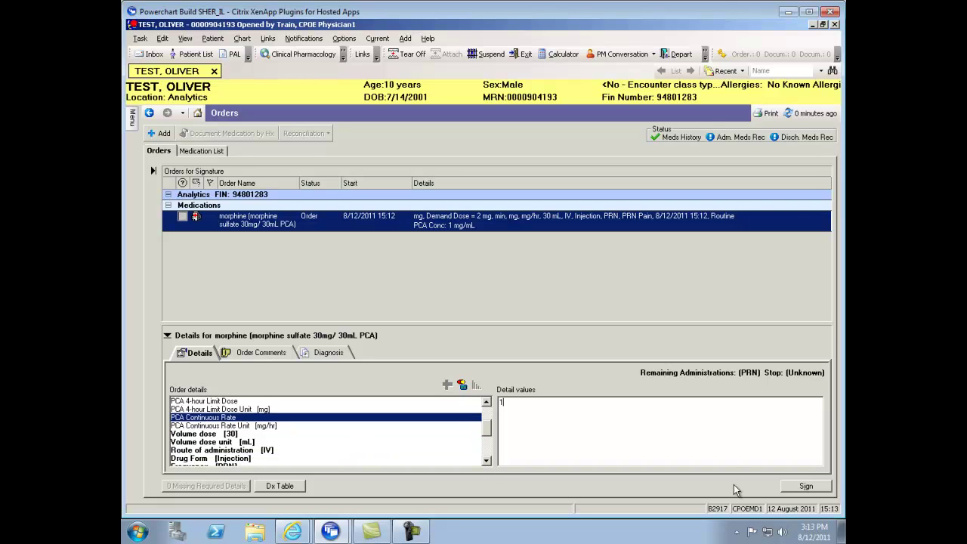
left_click(825, 489)
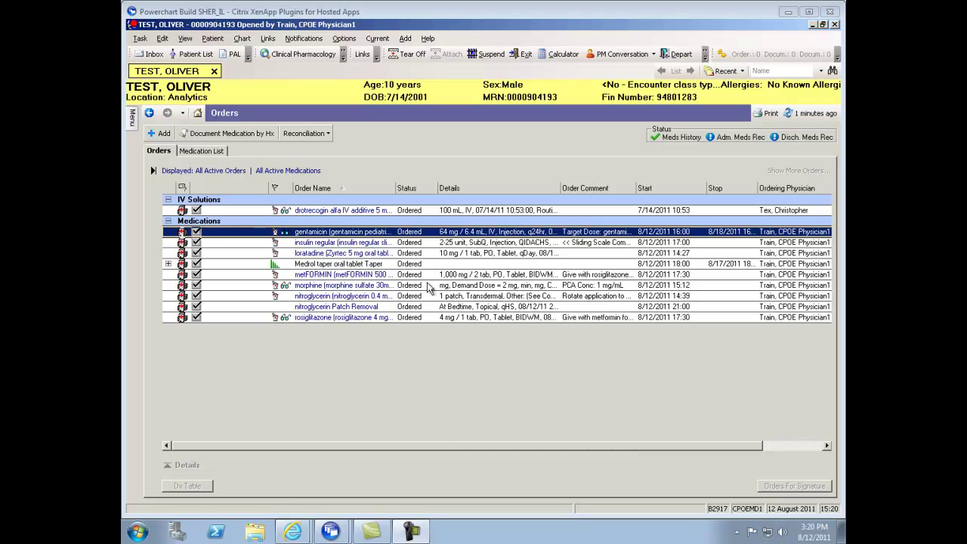
Cancel and reorder the gentamicin pediatric injection with frequency q18hr, and submit the change for signature
right_click(427, 228)
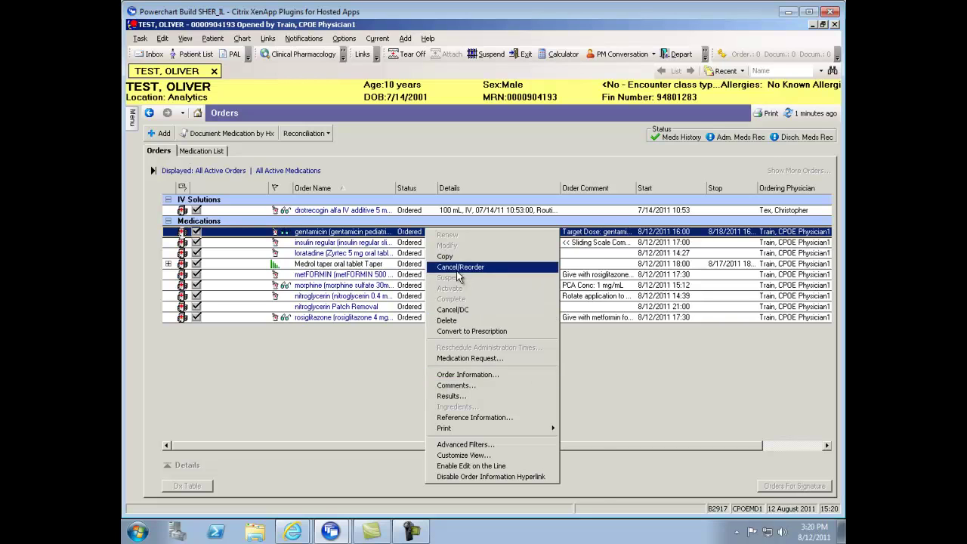
left_click(457, 269)
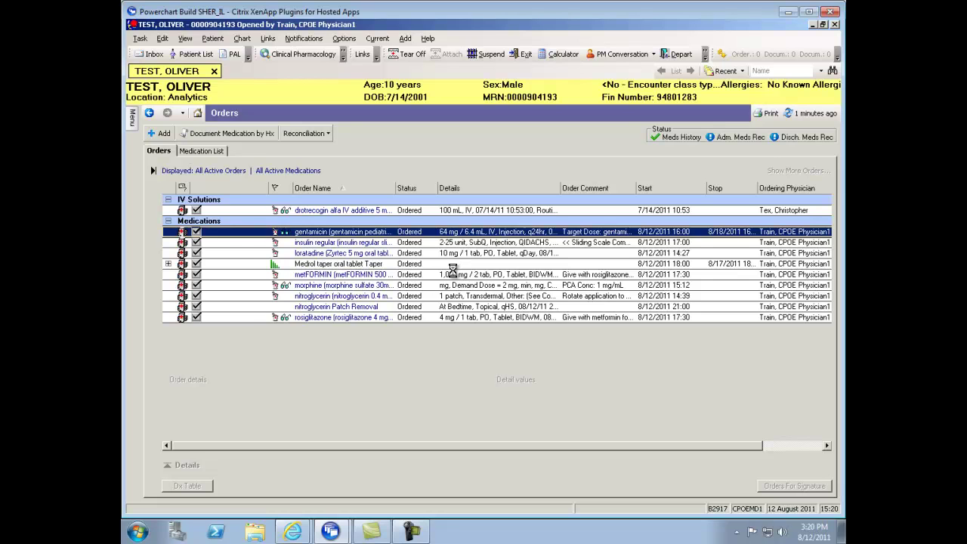
left_click(246, 435)
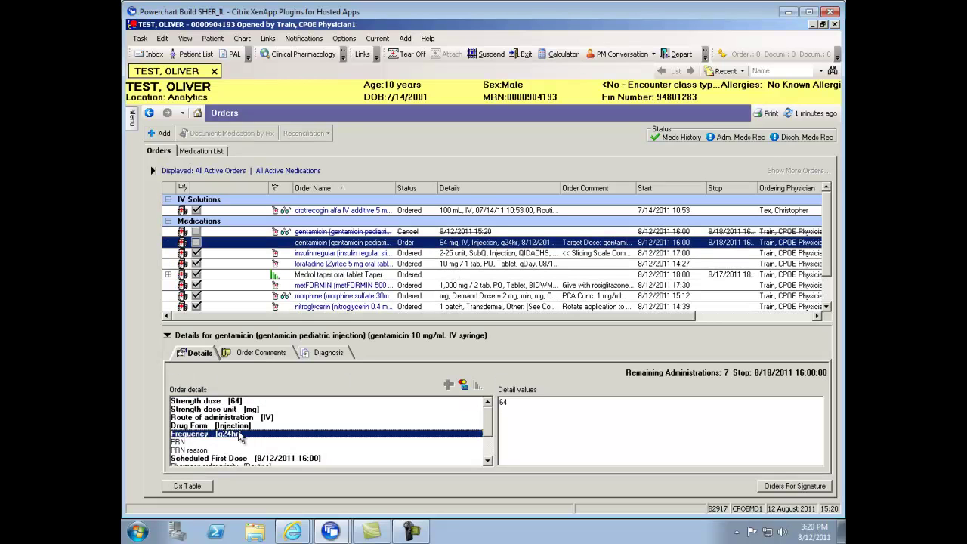
left_click(801, 404)
left_click(802, 404)
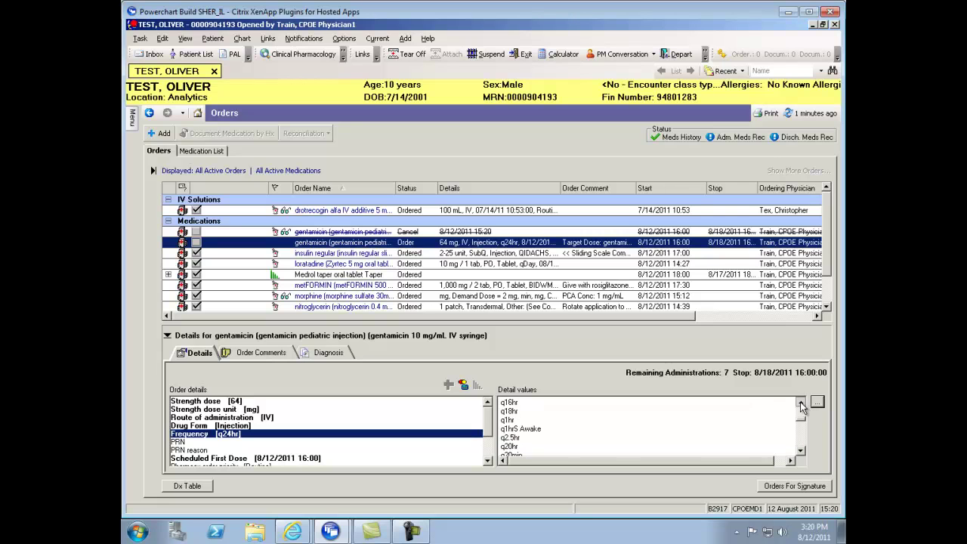
left_click(801, 403)
left_click(801, 404)
left_click(517, 429)
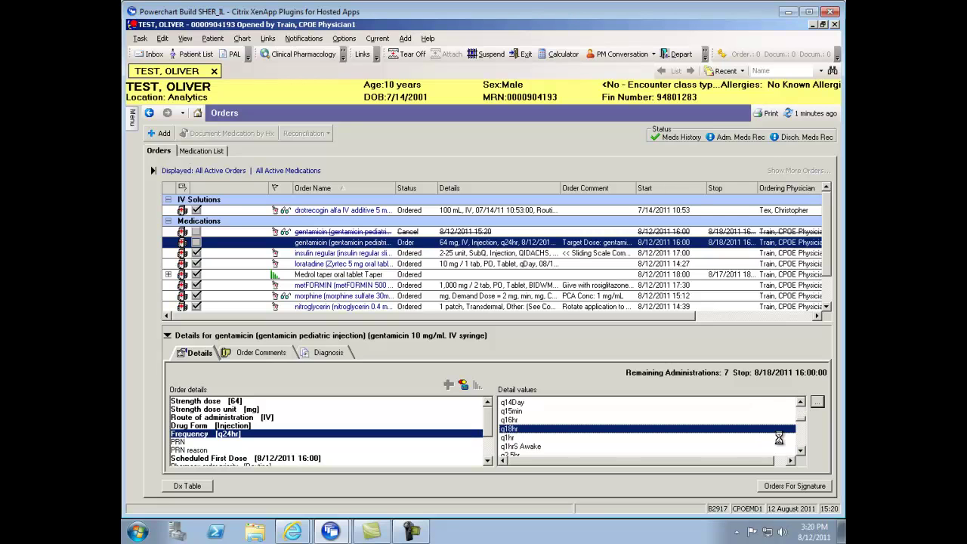
left_click(820, 487)
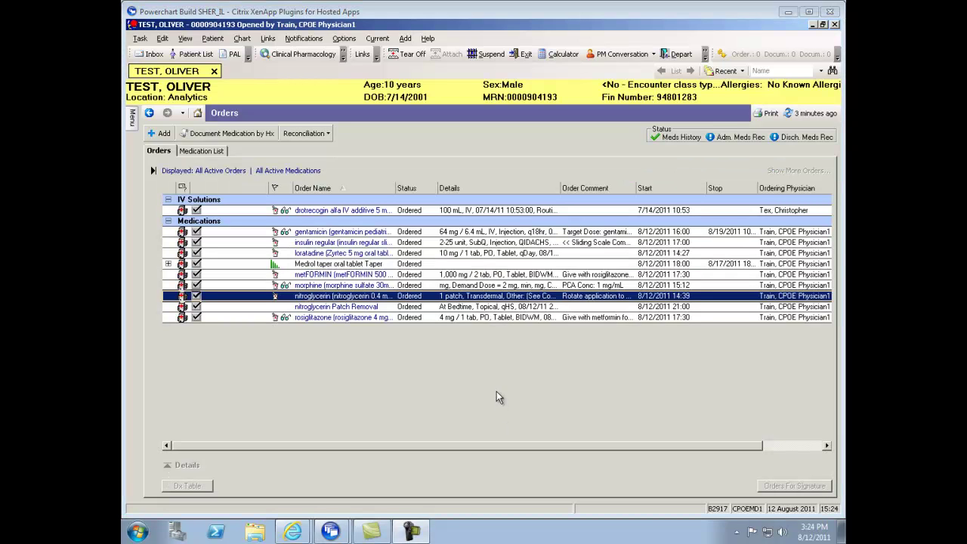
Examine the order information of the nitroglycerin 0.4 mg/hr transdermal patch for its care set link, and close it
right_click(501, 298)
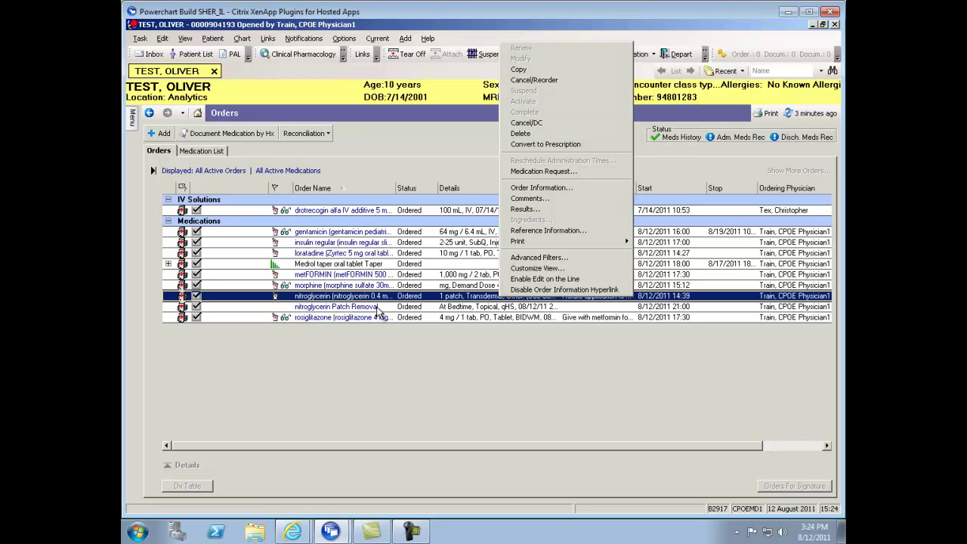
key("o")
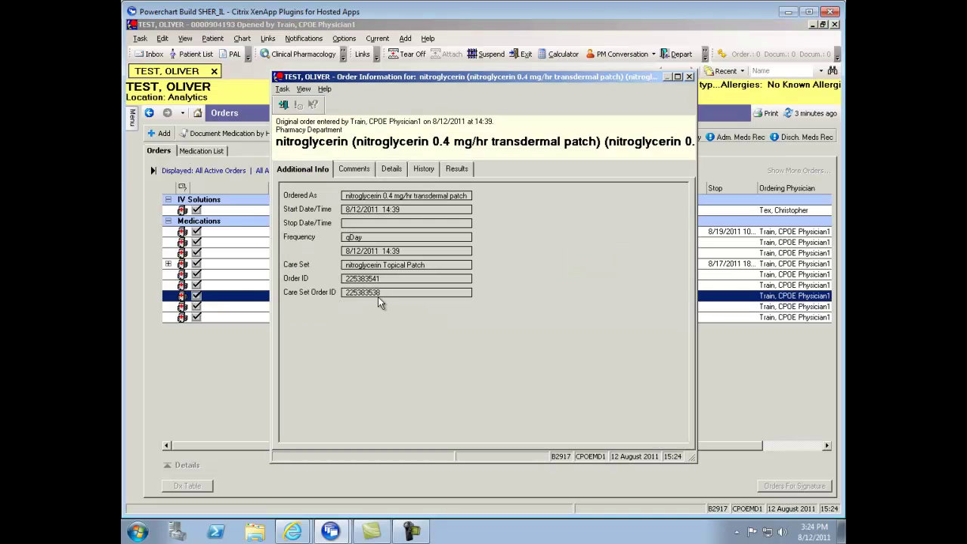
left_click(690, 76)
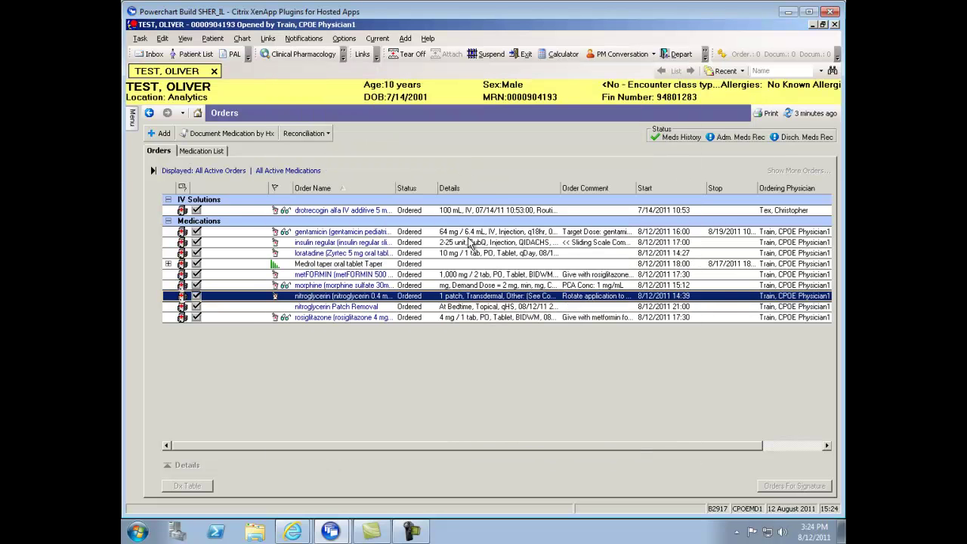
Cancel/DC both the nitroglycerin transdermal patch and the nitroglycerin Patch Removal orders, and sign the changes
left_click(393, 310, "ctrl")
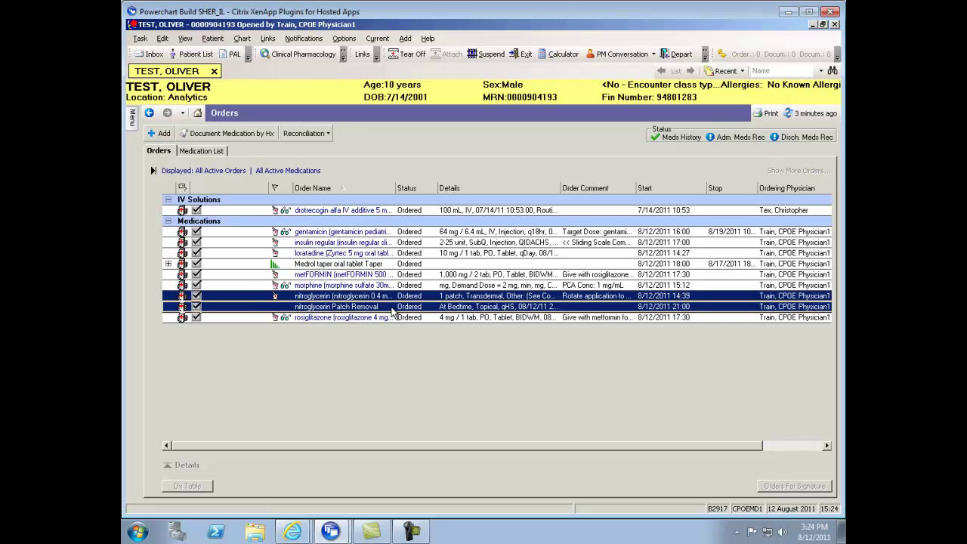
right_click(468, 306)
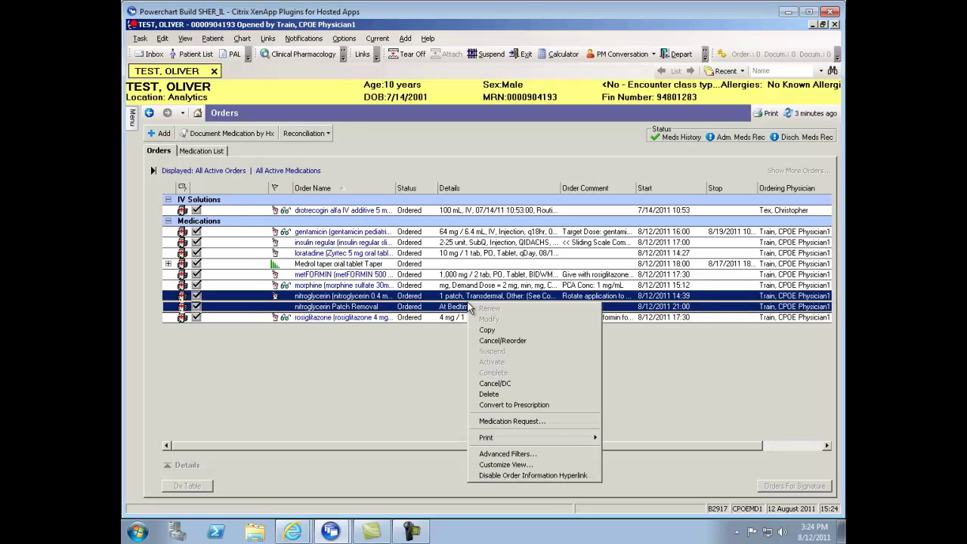
left_click(504, 383)
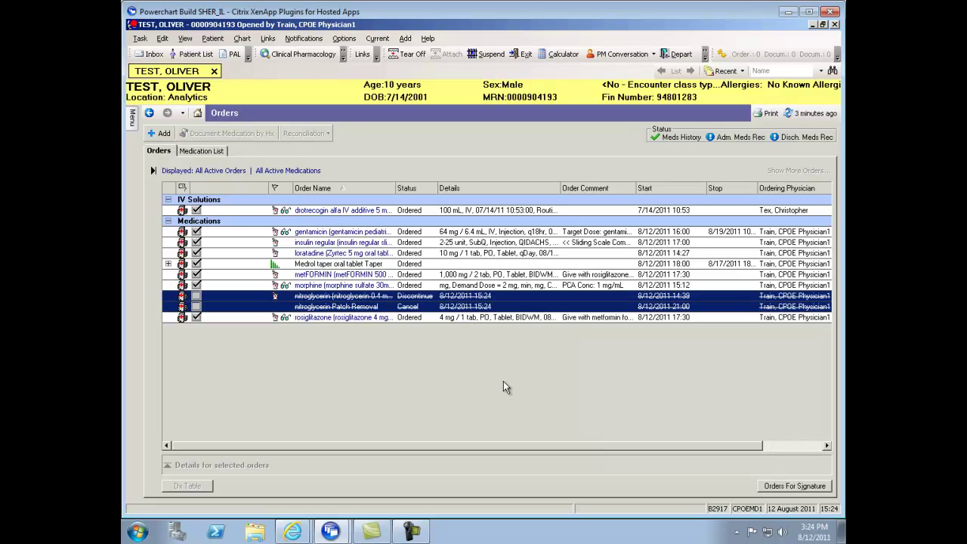
left_click(809, 487)
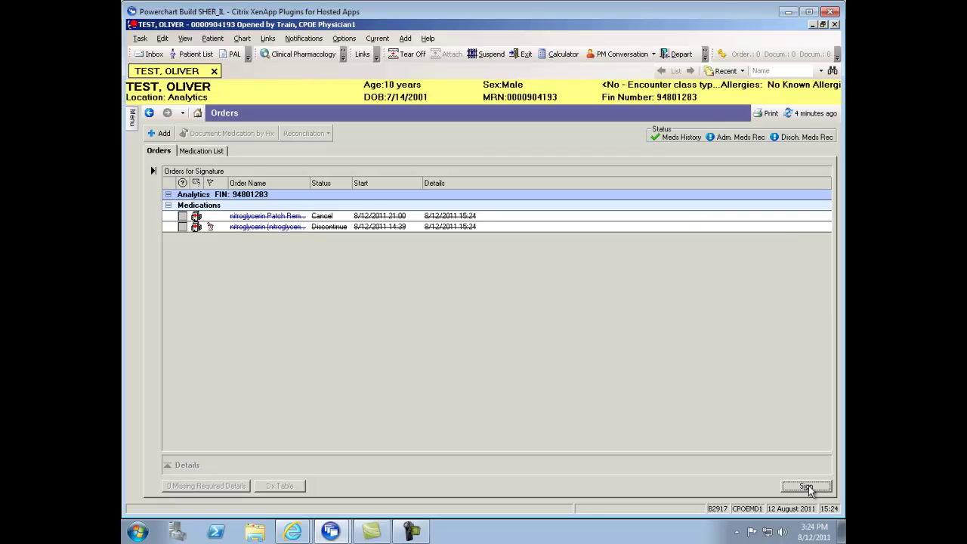
left_click(808, 487)
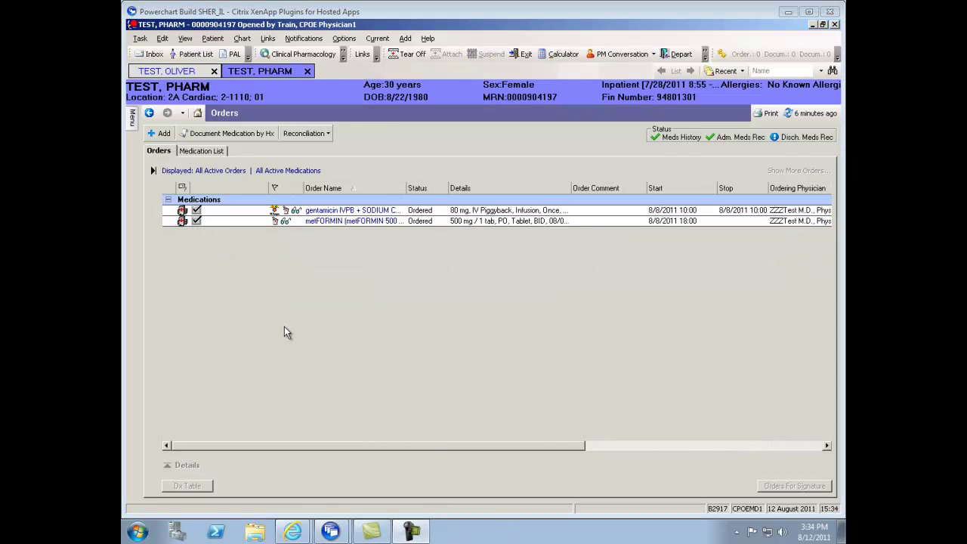
Try to add an inpatient order for Zocor 20 mg oral tablet for the second test patient, searching for "zocor"
left_click(159, 133)
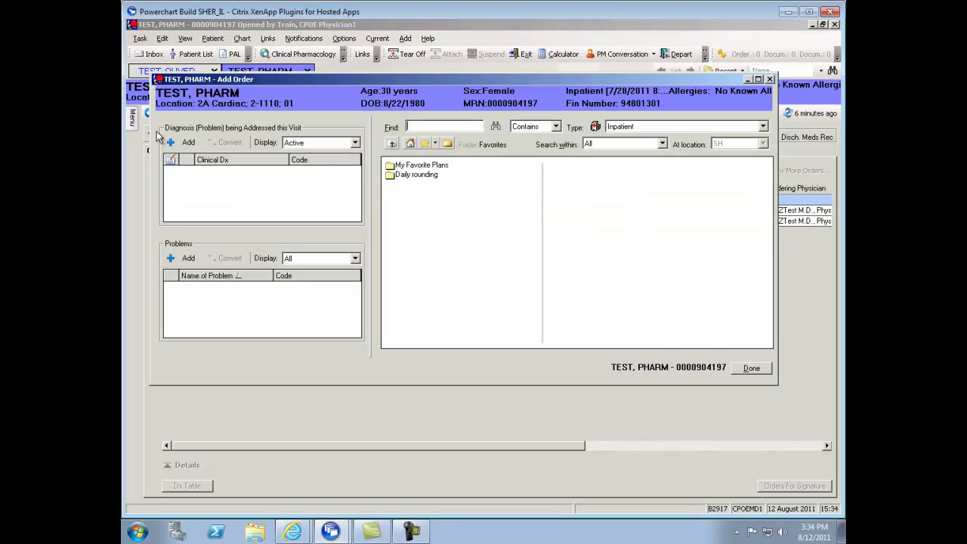
type("zocor")
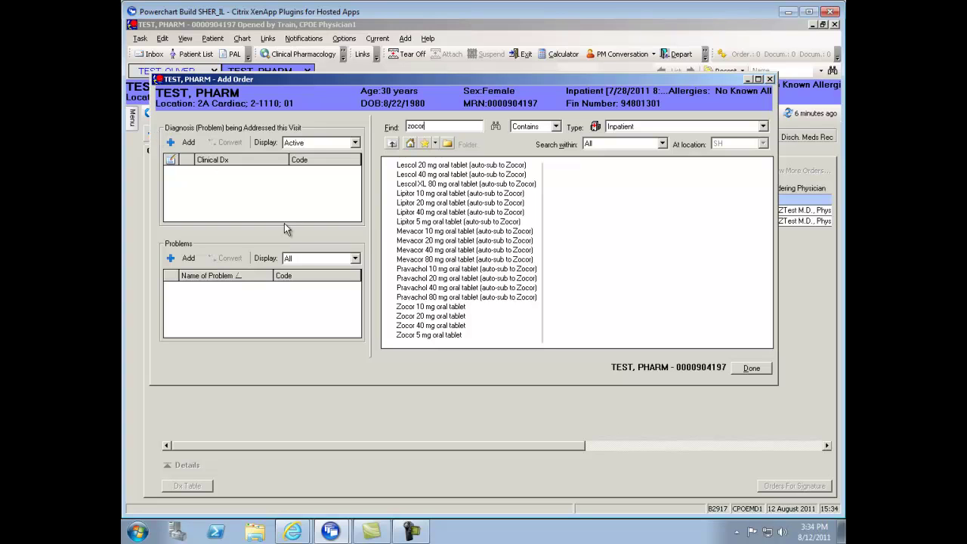
left_click(440, 317)
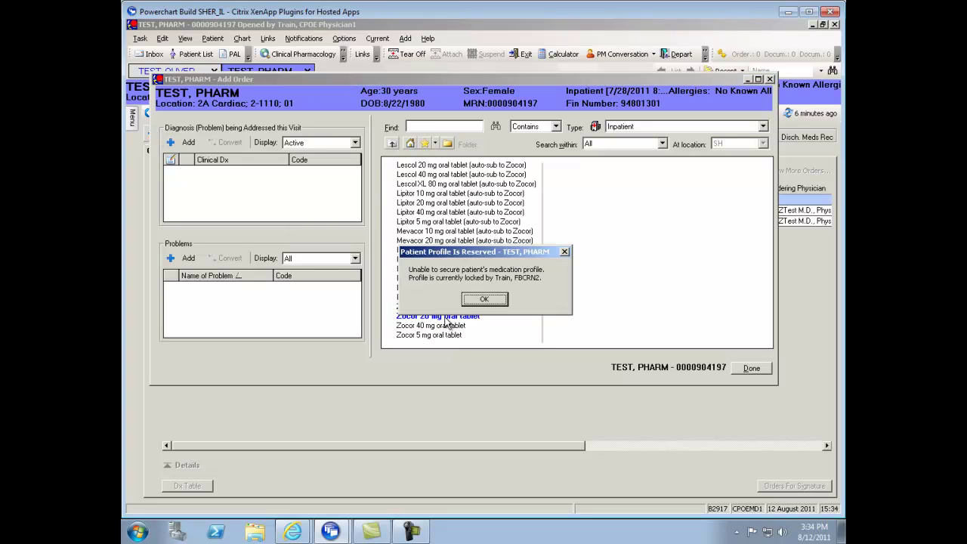